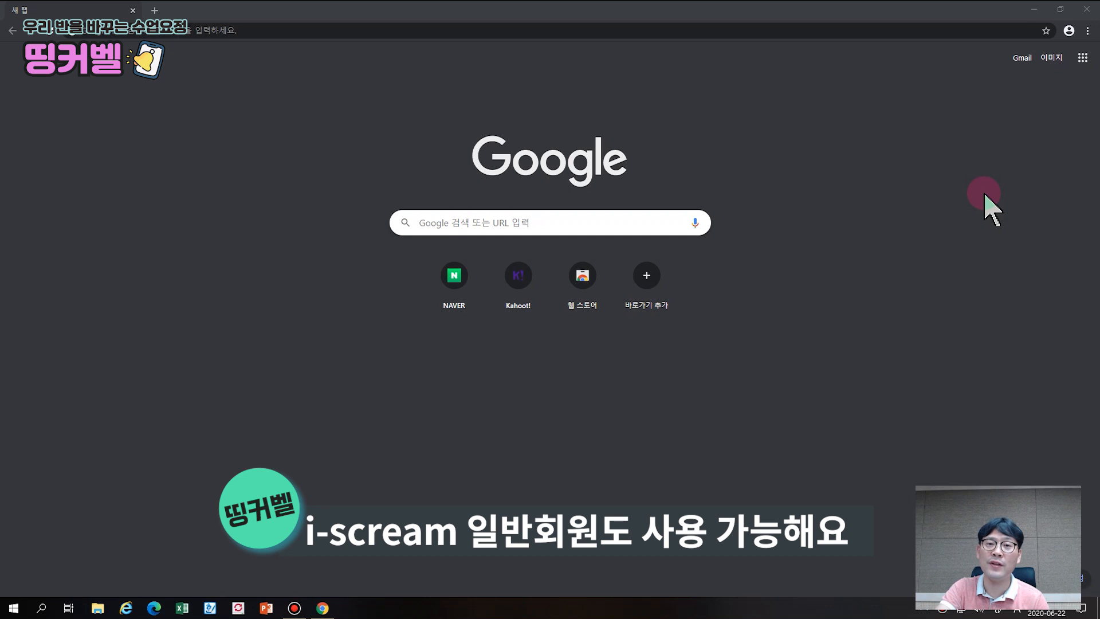
Search Google for 띵커벨 and open the ThinkerBell site from the first result
left_click(623, 223)
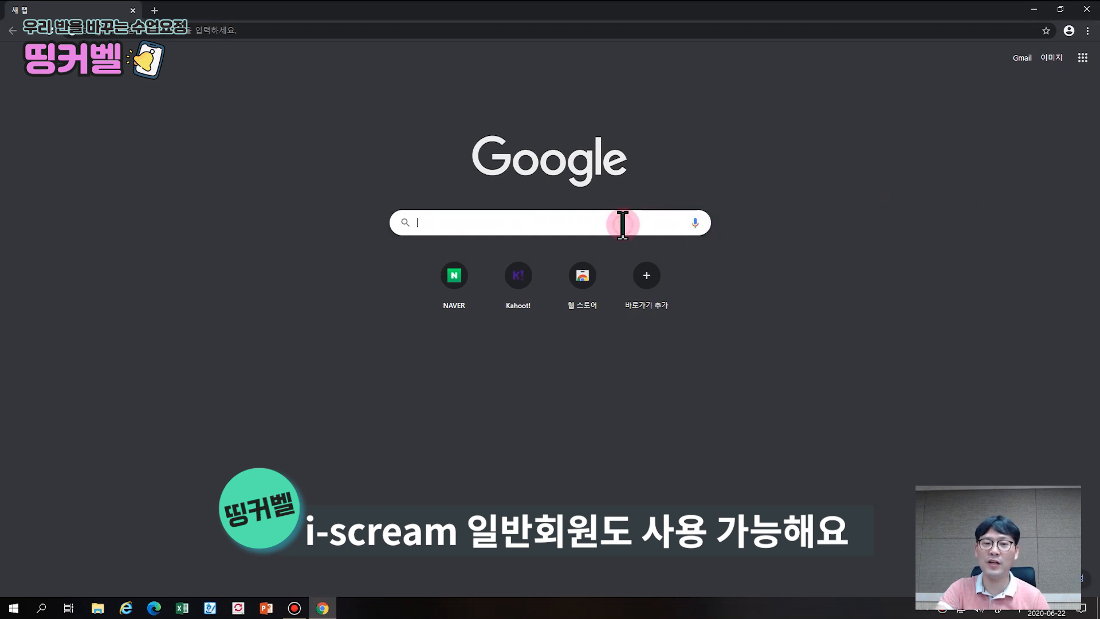
type("띵커벨")
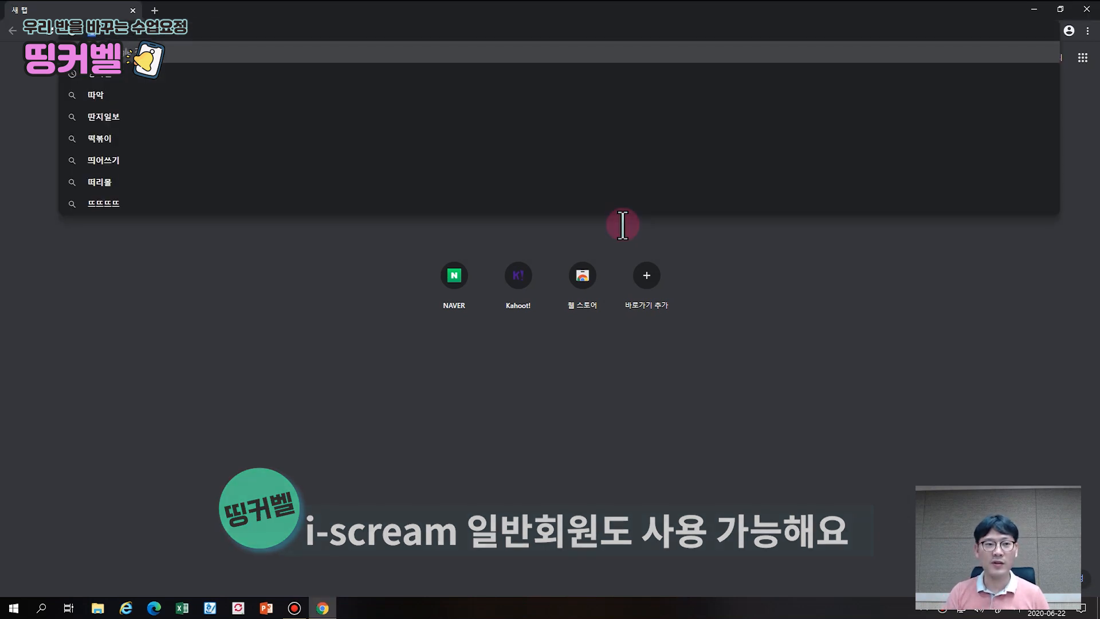
key("Return")
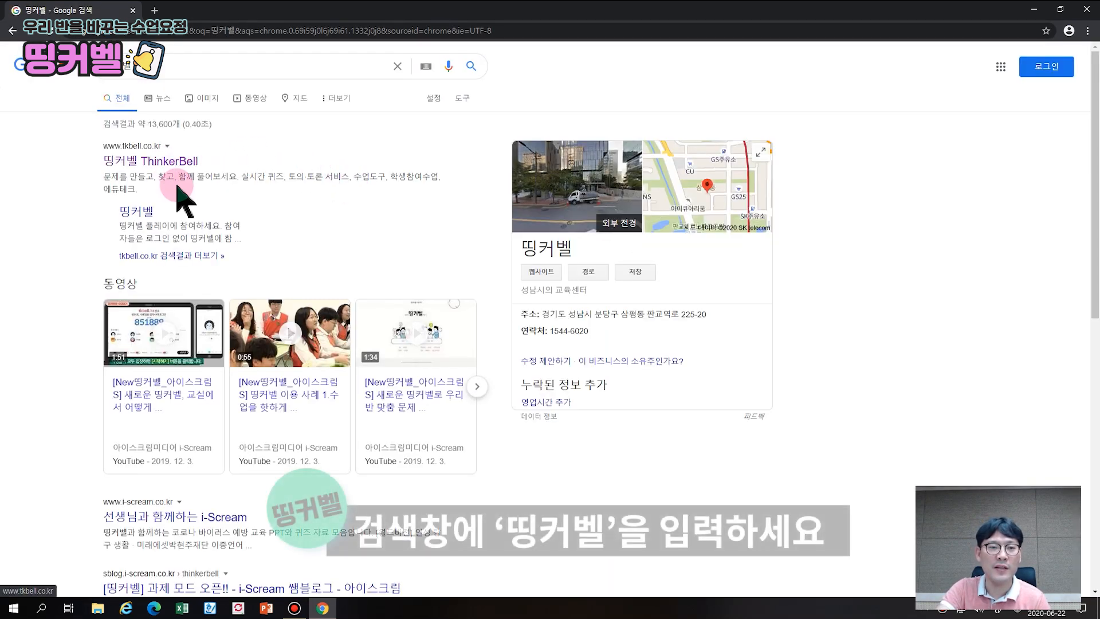
left_click(152, 162)
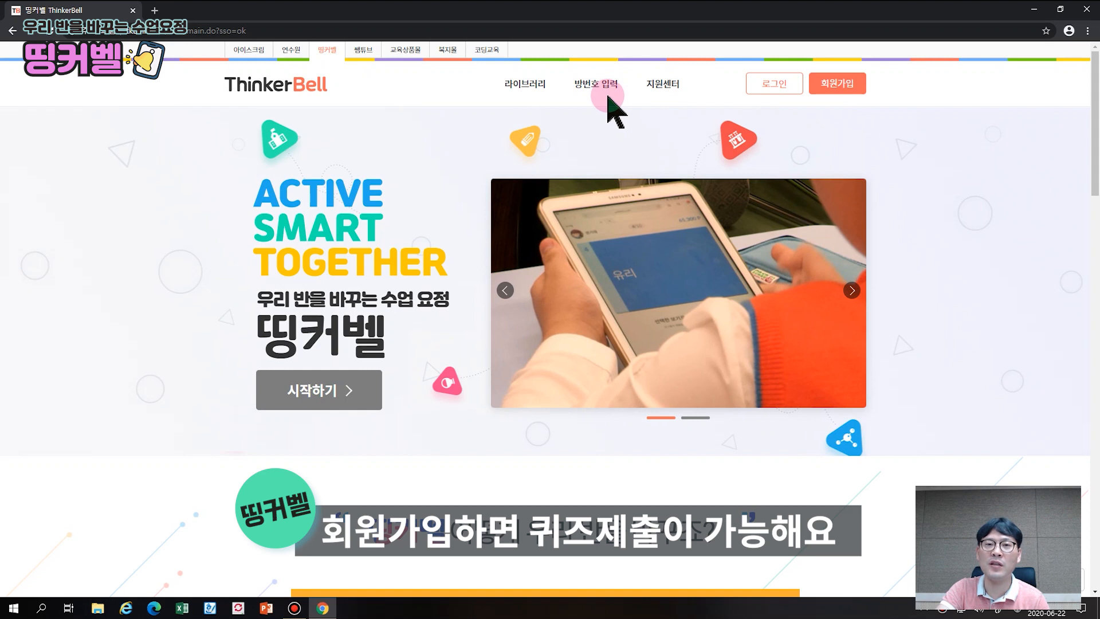
Browse the membership benefits table on the sign-up page, then go to the teacher login page
left_click(846, 86)
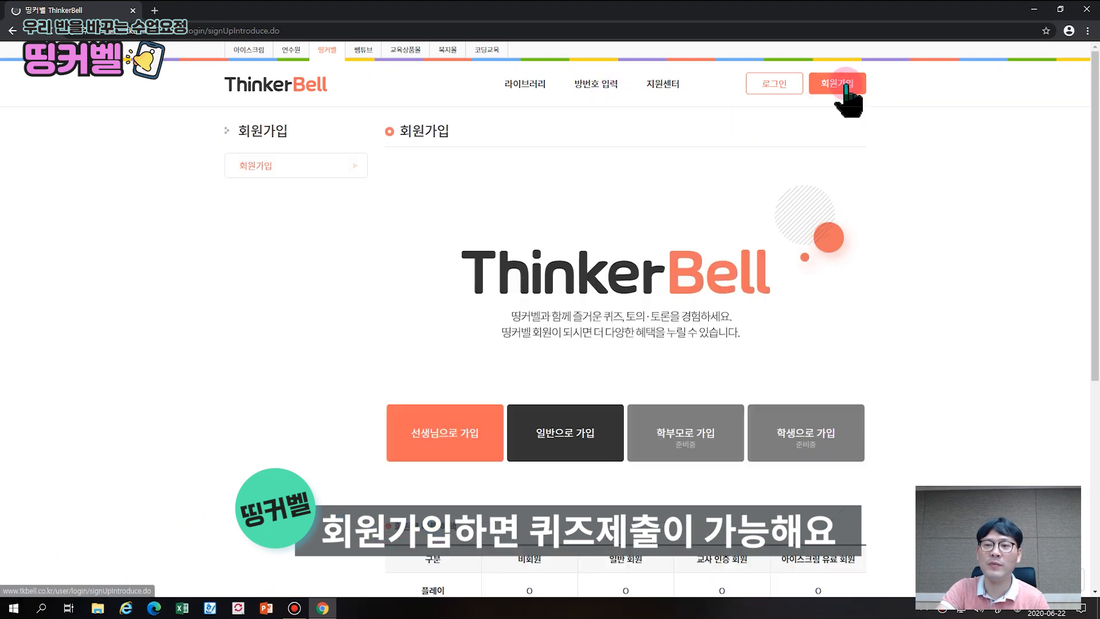
scroll(765, 186, "down", 4)
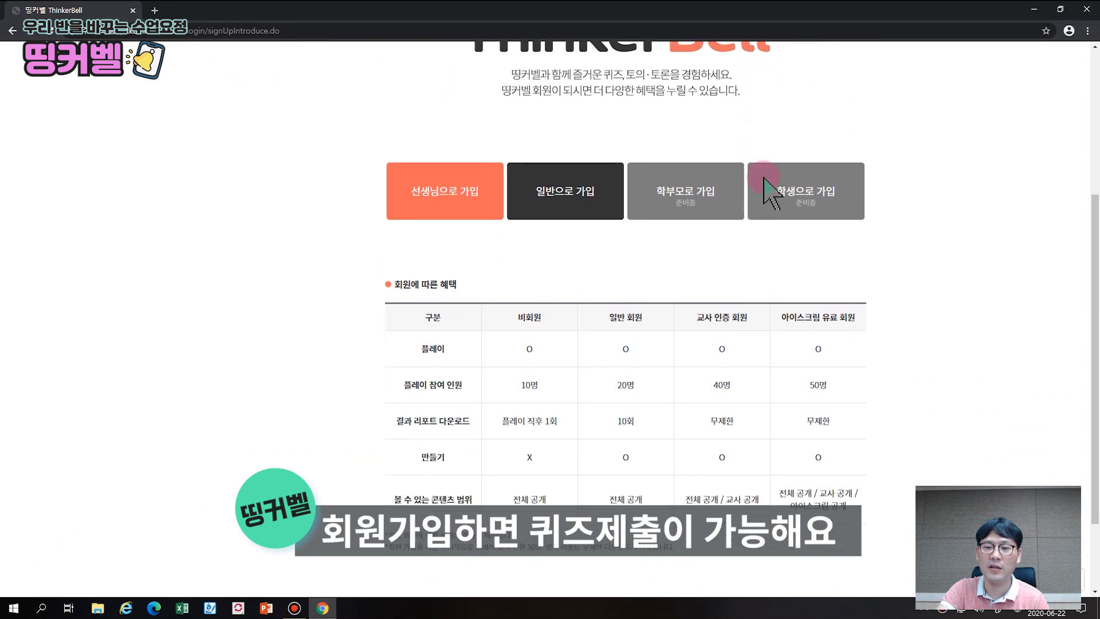
scroll(766, 186, "down", 2)
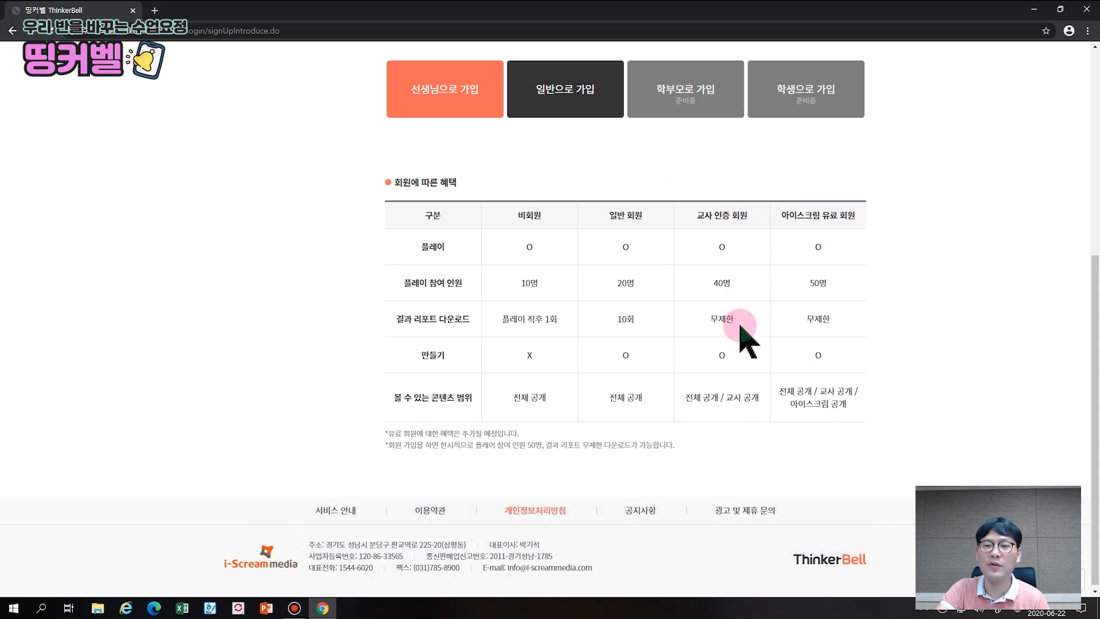
scroll(742, 359, "up", 6)
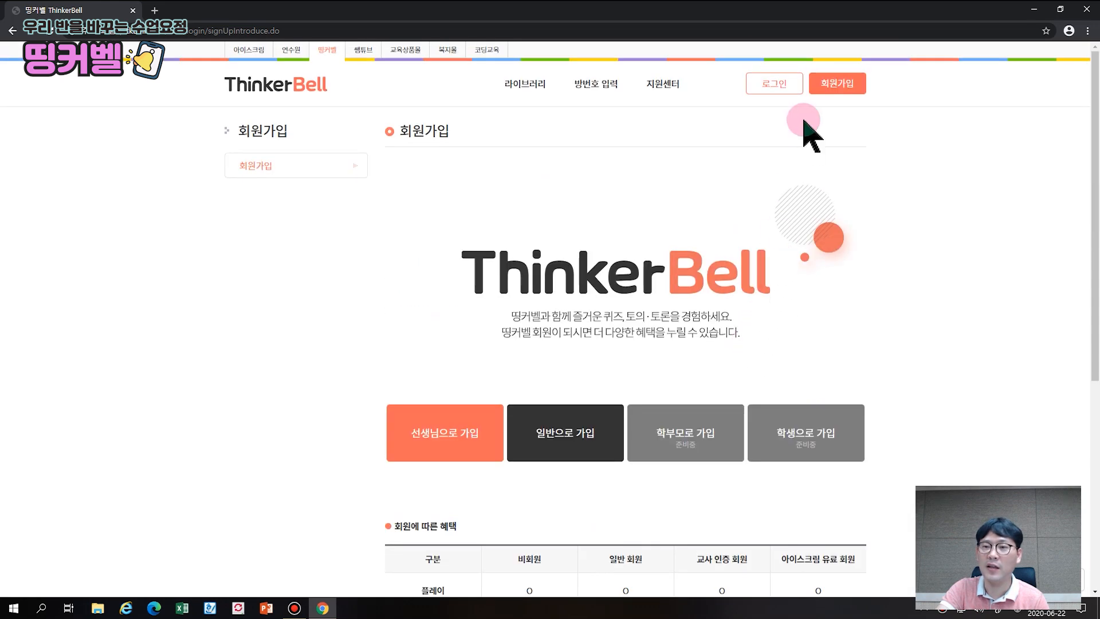
left_click(784, 87)
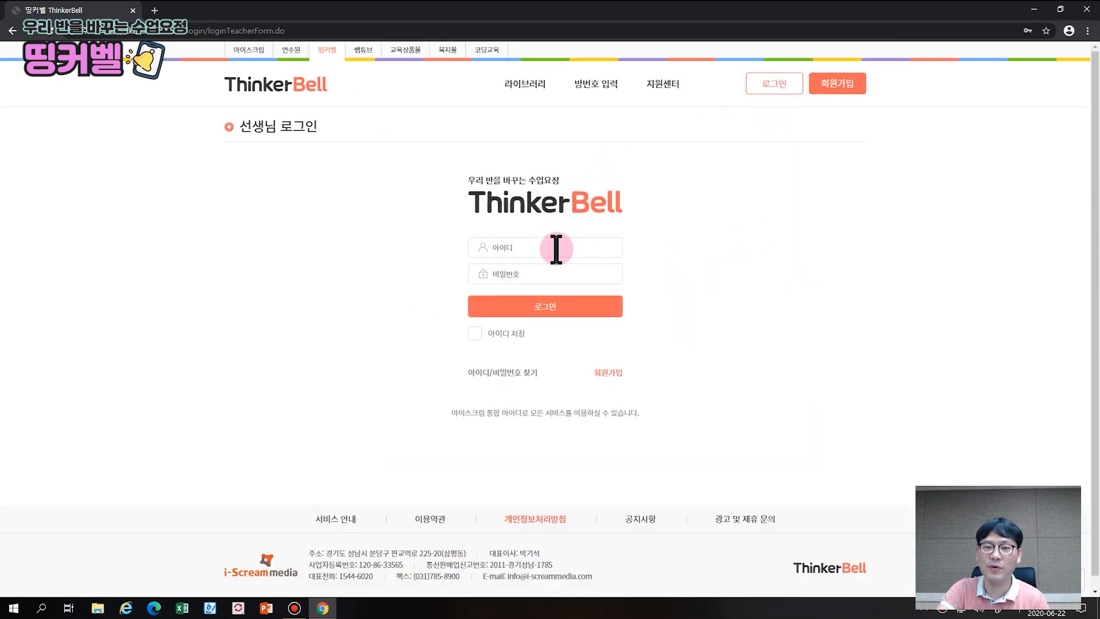
Log in to the teacher account using Chrome's saved ID and password
left_click(554, 246)
left_click(543, 272)
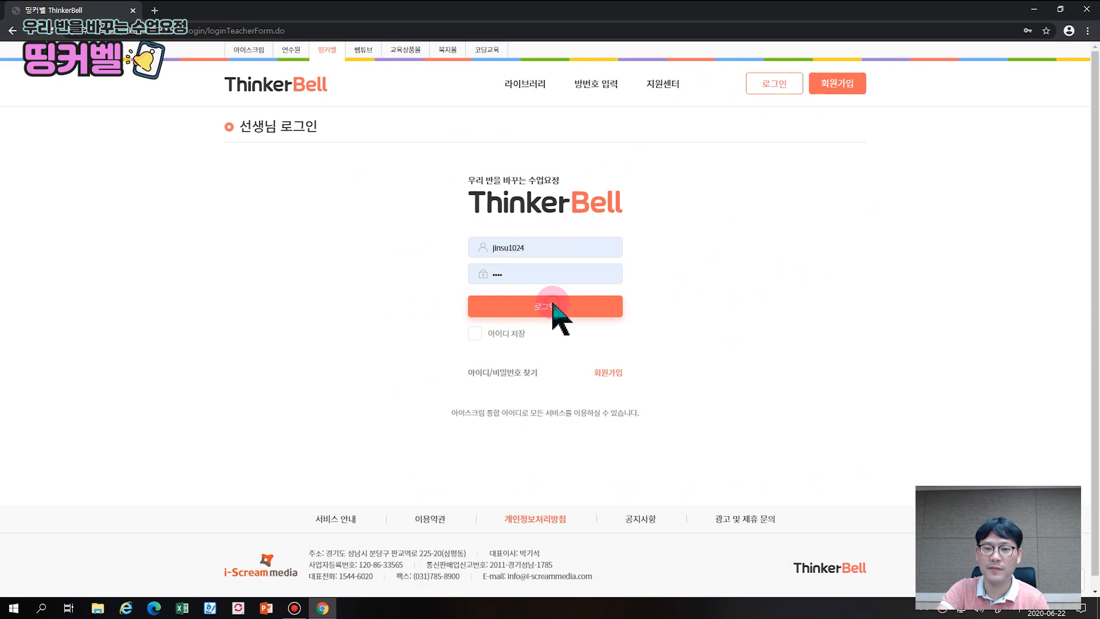
left_click(556, 315)
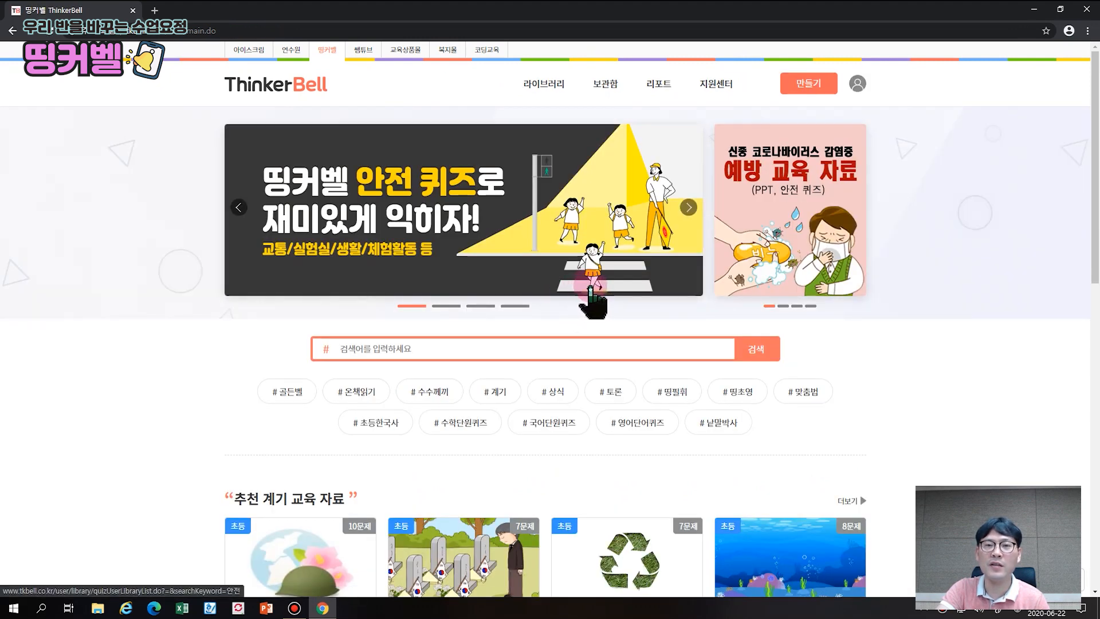
scroll(592, 289, "down", 6)
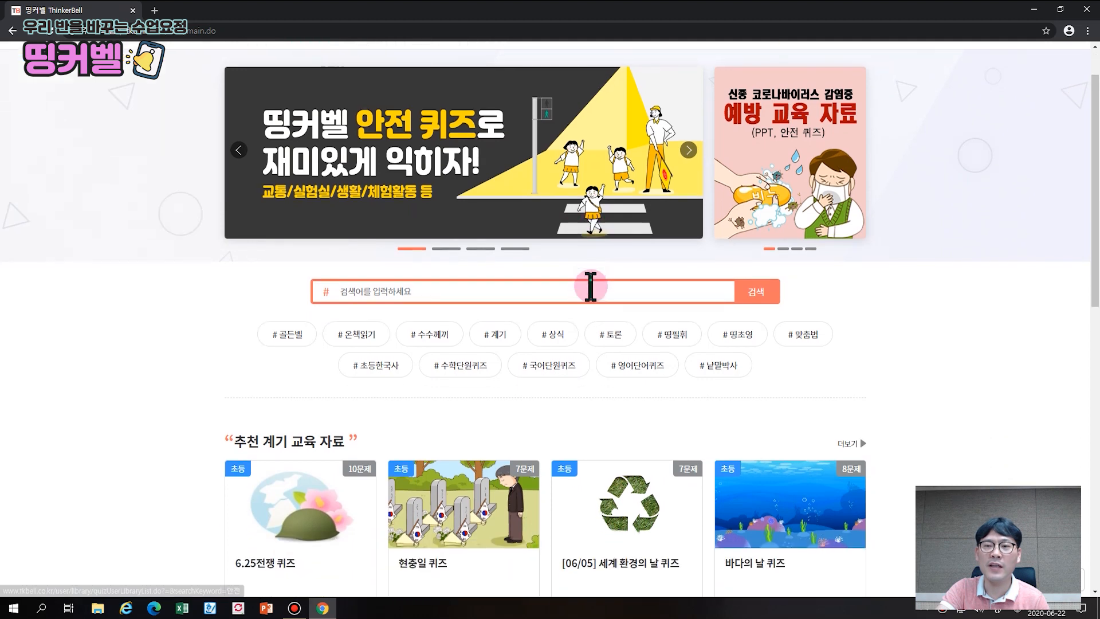
scroll(592, 293, "down", 7)
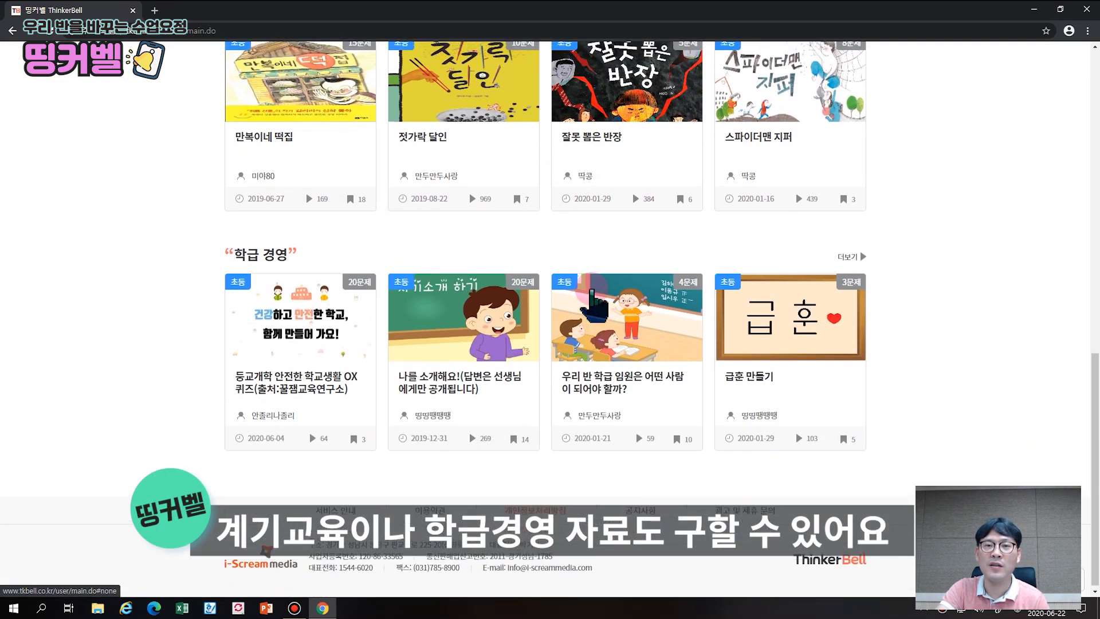
scroll(592, 291, "up", 6)
scroll(591, 291, "up", 7)
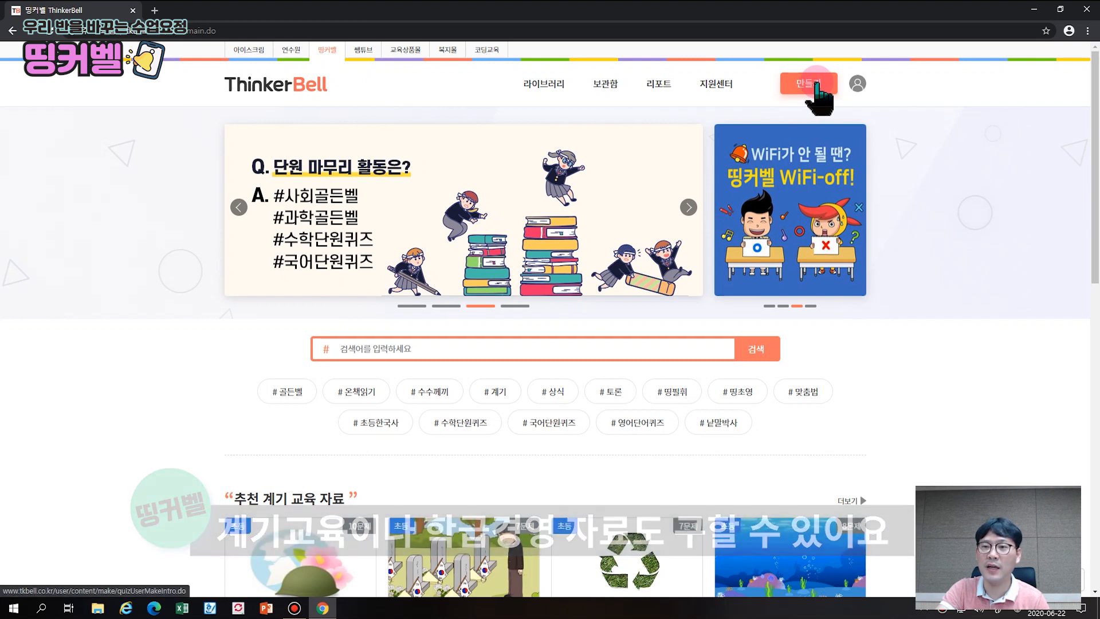
Choose 만들기 > 퀴즈 to open a blank quiz form, ready for the title
left_click(817, 84)
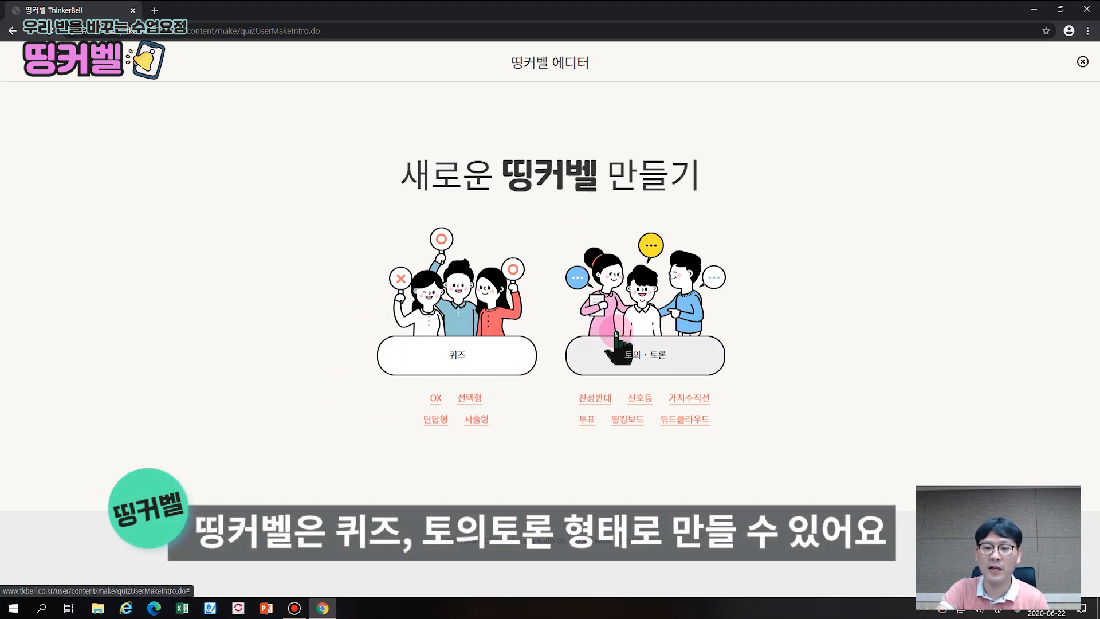
left_click(478, 351)
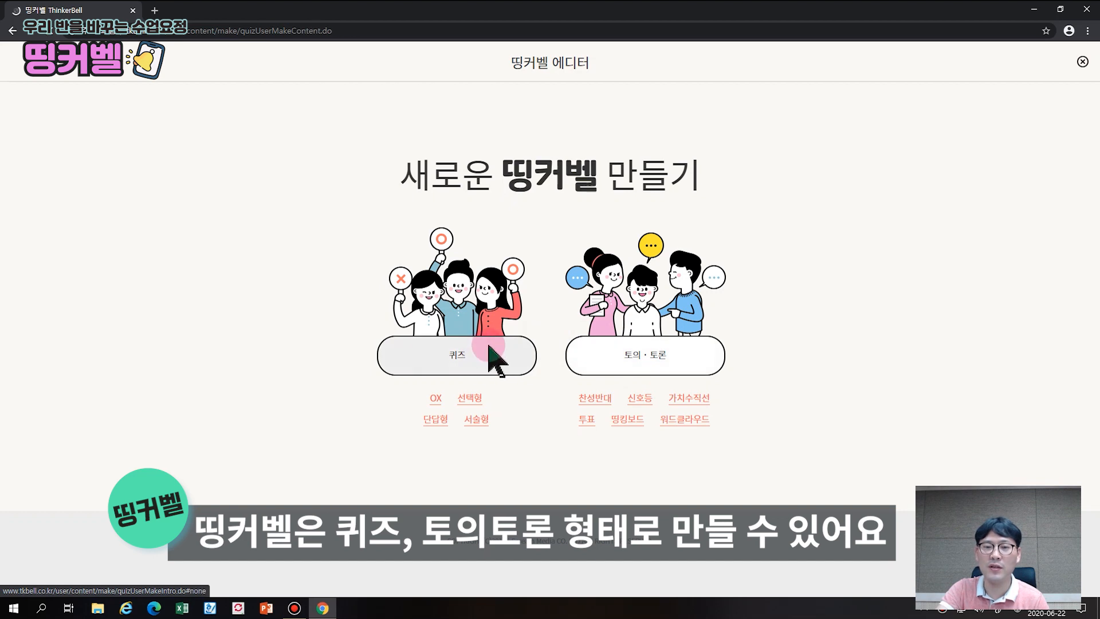
left_click(494, 170)
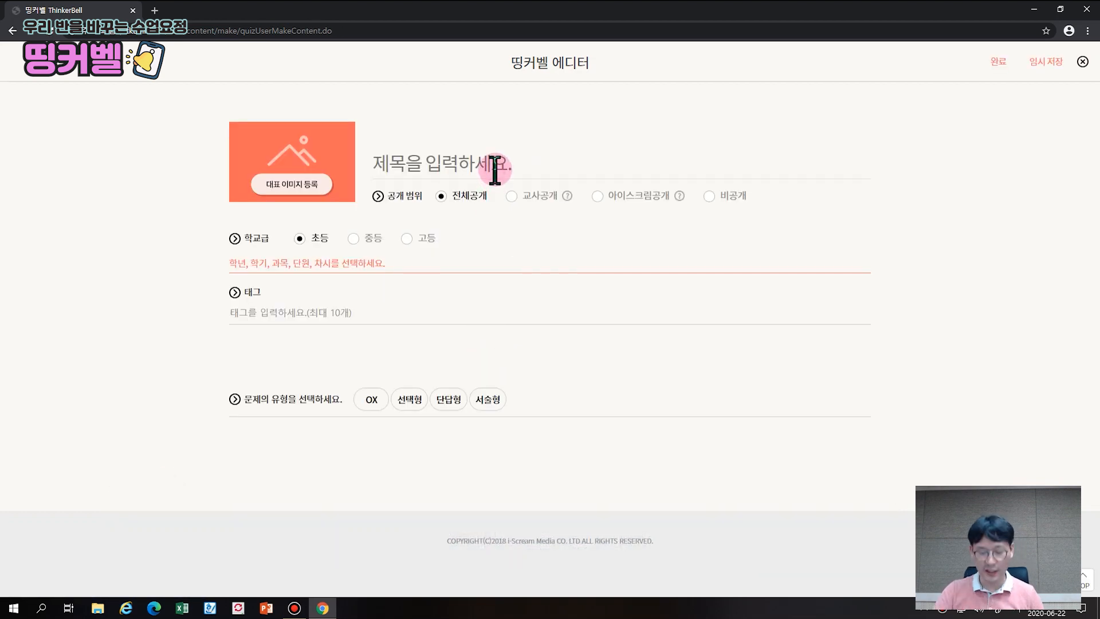
Title the quiz 띵커벨 퀴즈 and set its level to 초등>공통
type("띵ㅋ")
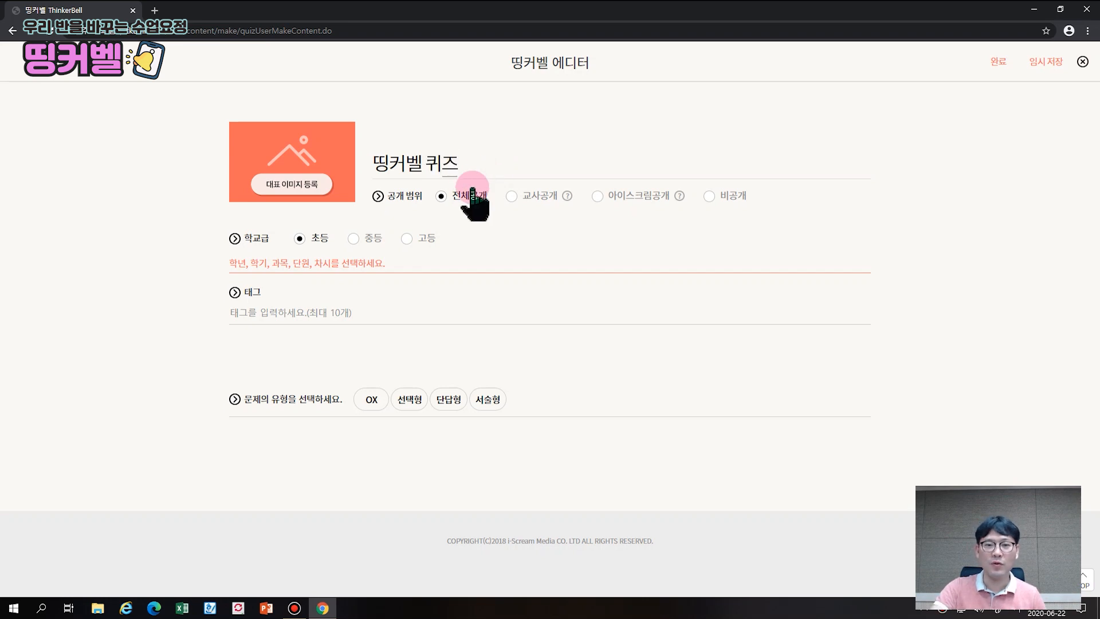
left_click(310, 240)
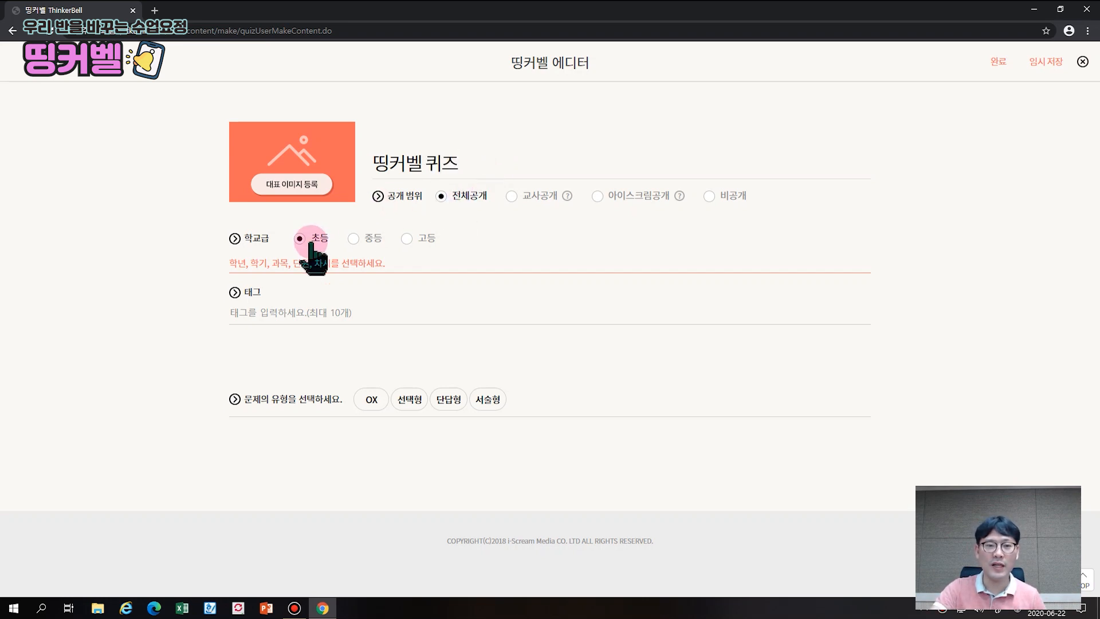
left_click(254, 262)
left_click(243, 334)
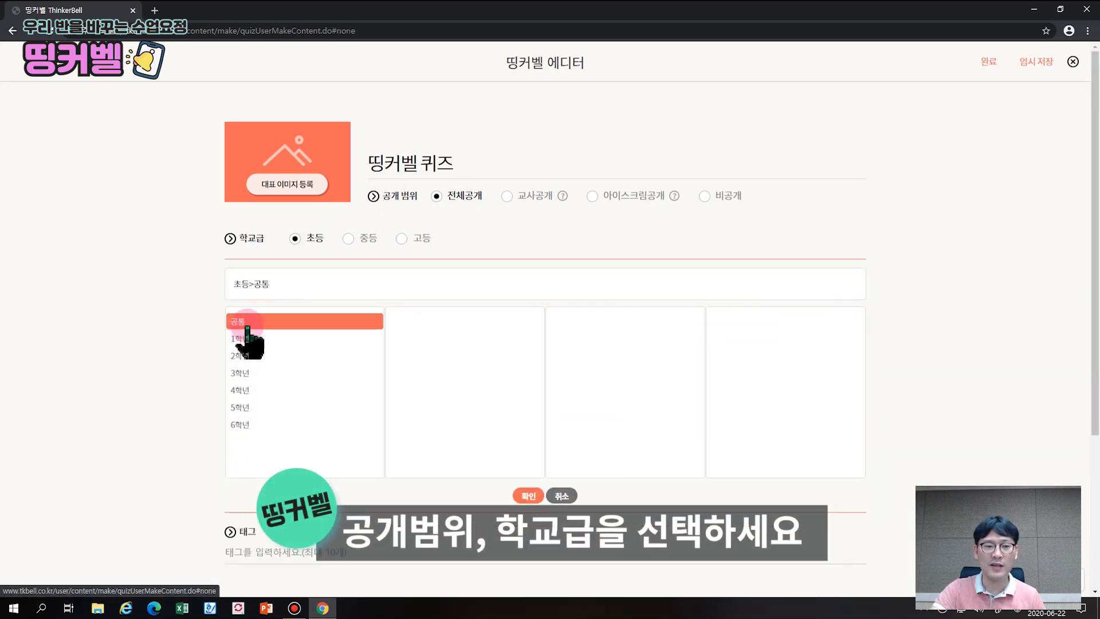
left_click(528, 497)
Use the 띵커벨 image from the 띵커벨 folder as the quiz cover
left_click(312, 189)
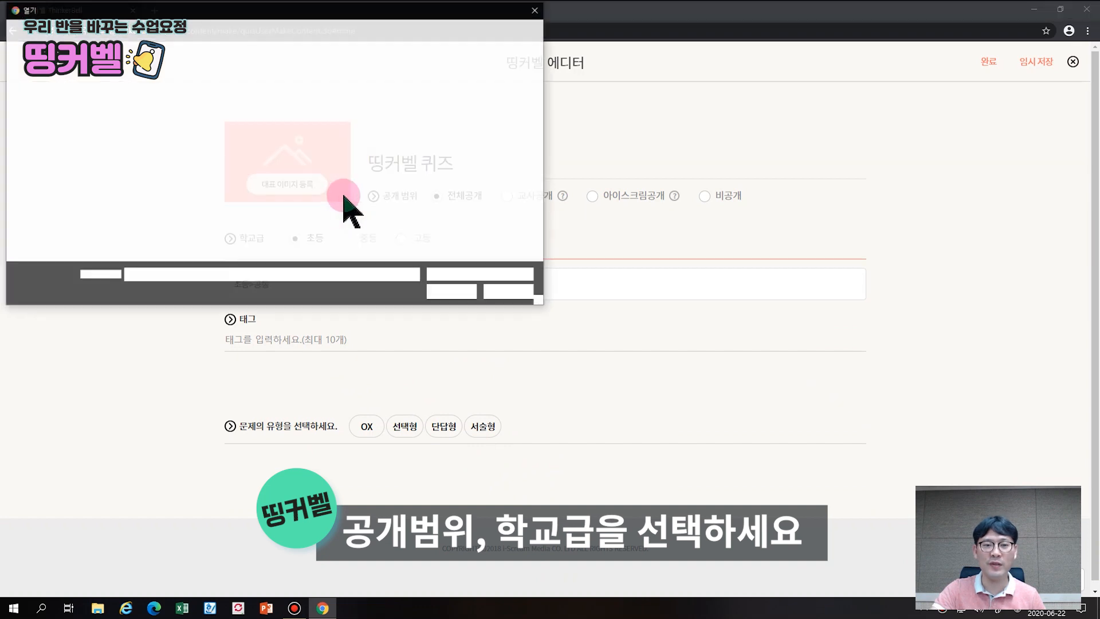
left_click(384, 120)
double_click(385, 115)
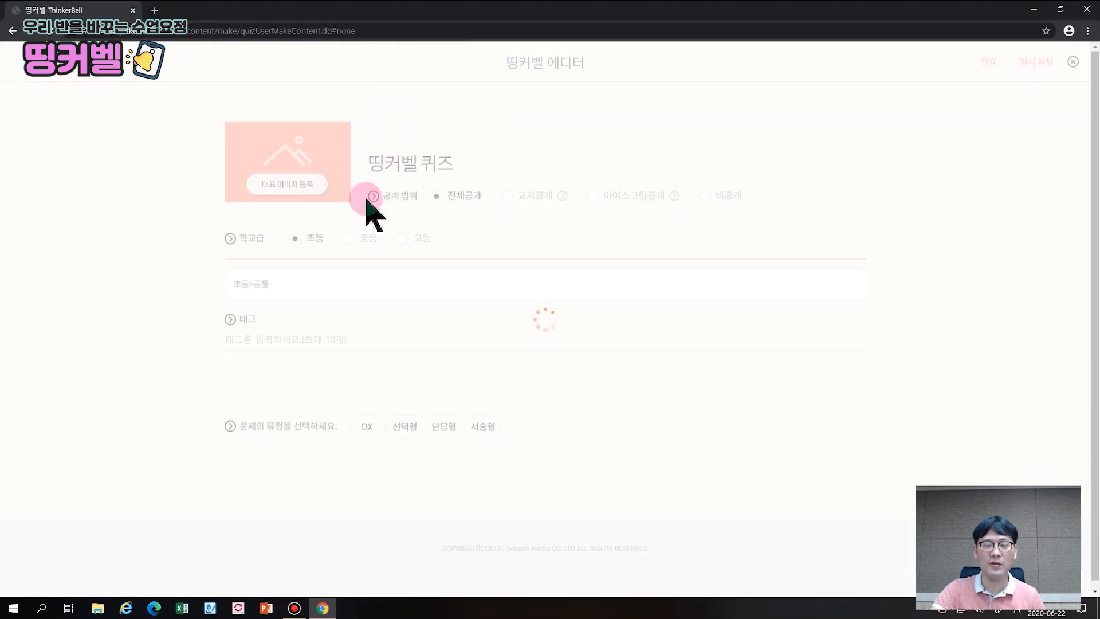
Tag the quiz with 띵커벨 and 퀴즈
left_click(273, 343)
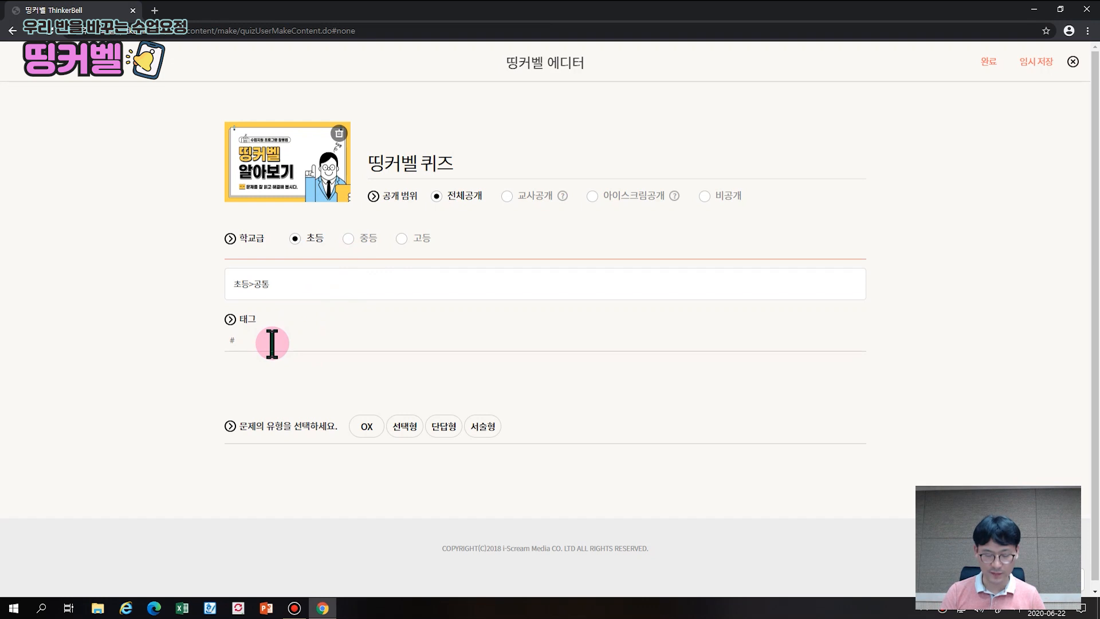
type("띠커베")
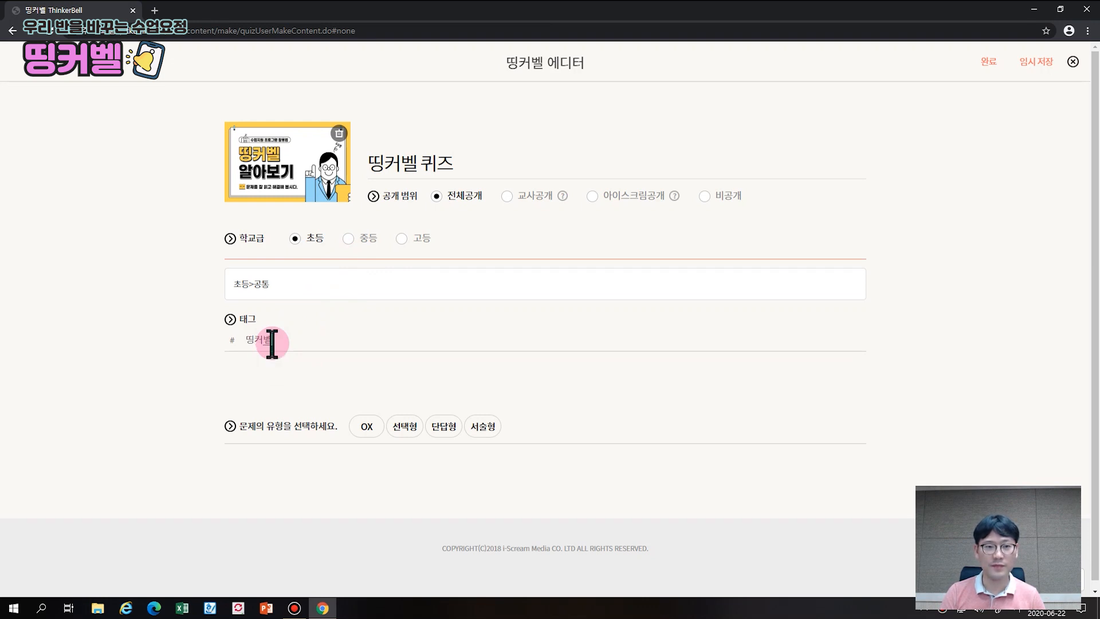
key("Return")
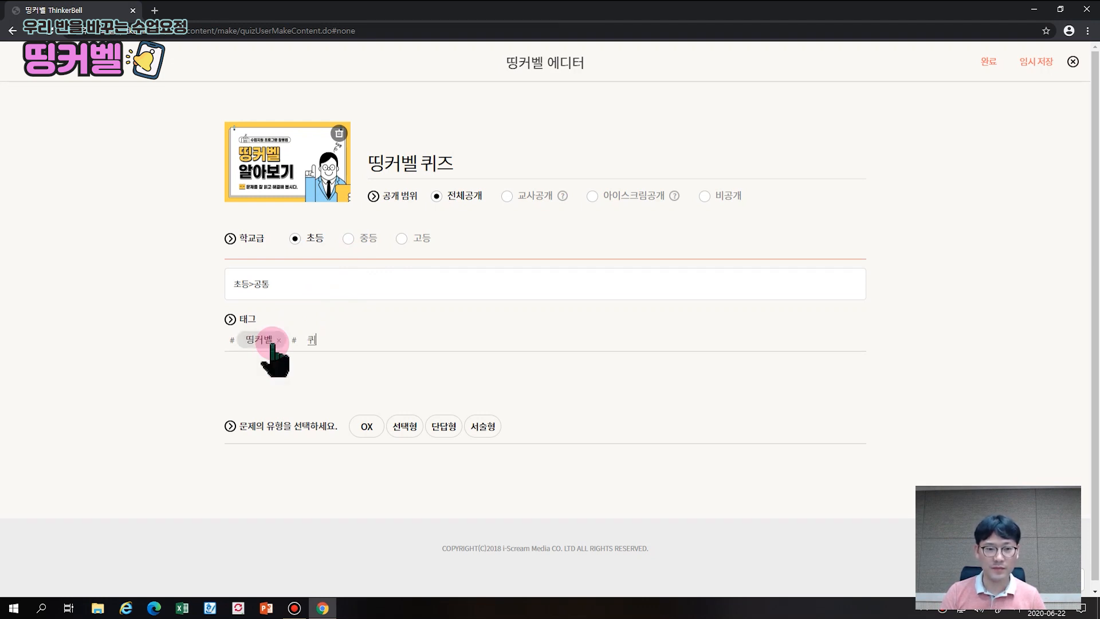
key("Return")
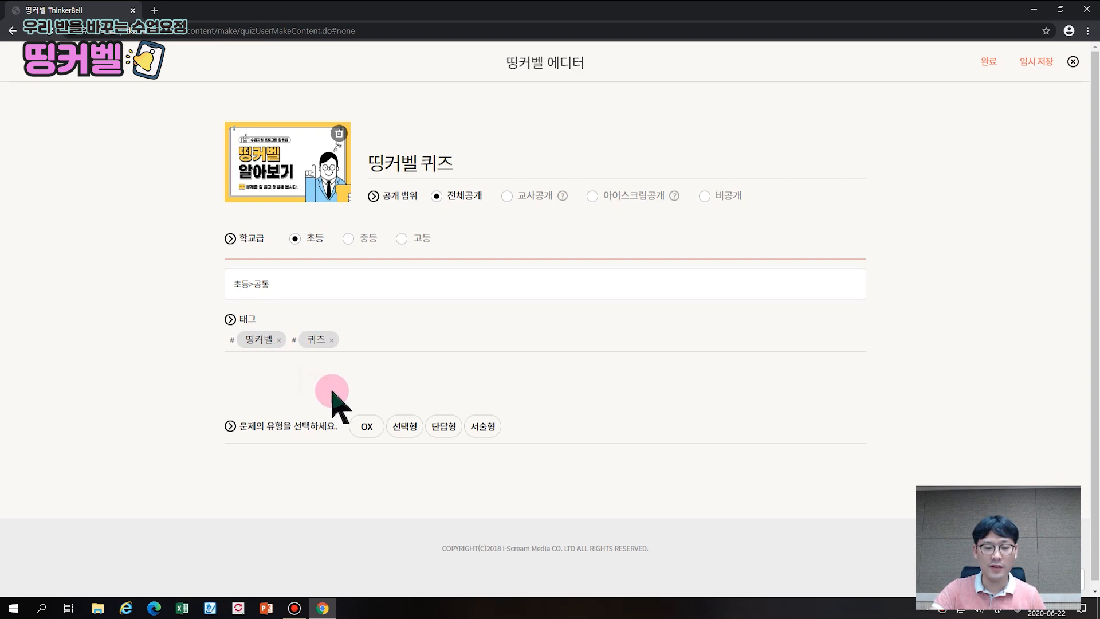
Add OX question 1 and write its statement about the ocarina
left_click(370, 426)
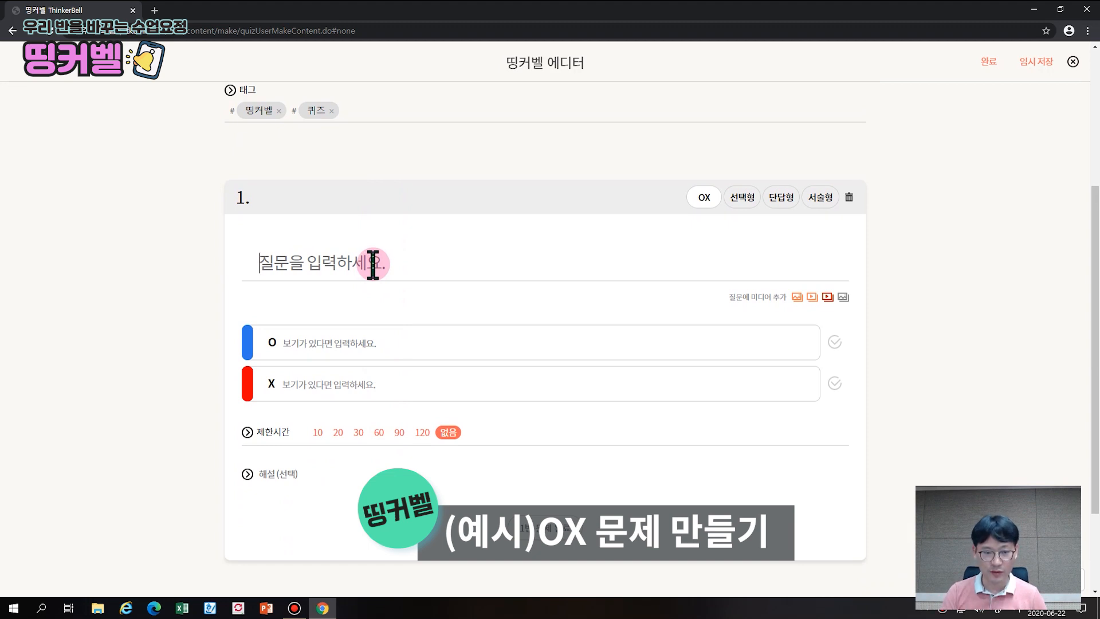
type("관아ㄱ기 '오라칼")
key("BackSpace")
key("BackSpace")
key("BackSpace")
key("BackSpace")
type("카리나'는 이탈리아어로 작은 종달새를 뜻한다.")
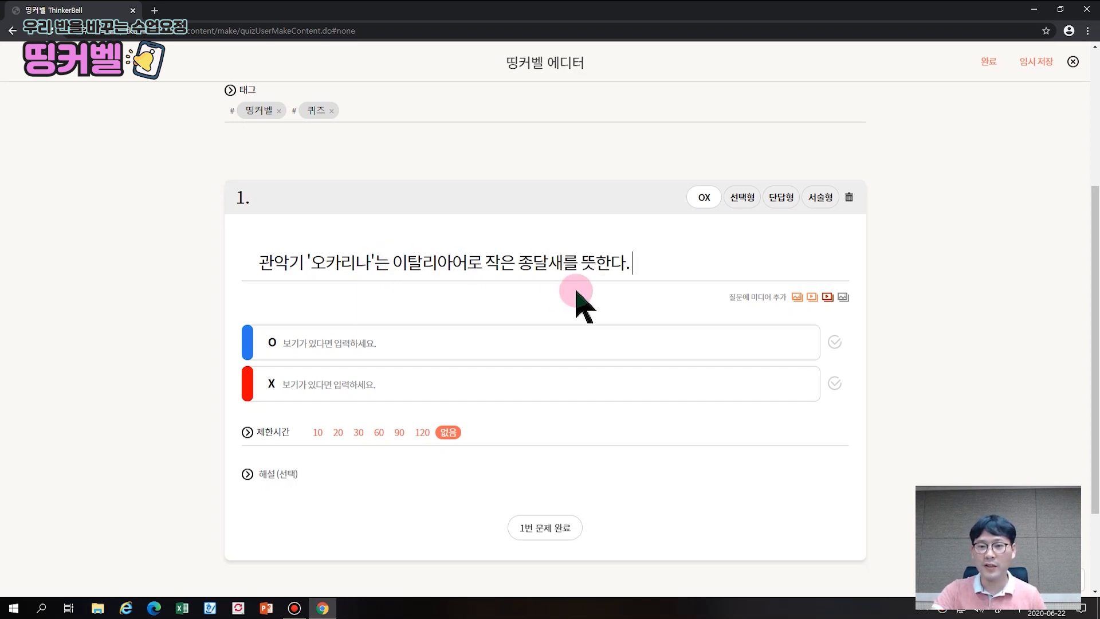
scroll(619, 280, "down", 1)
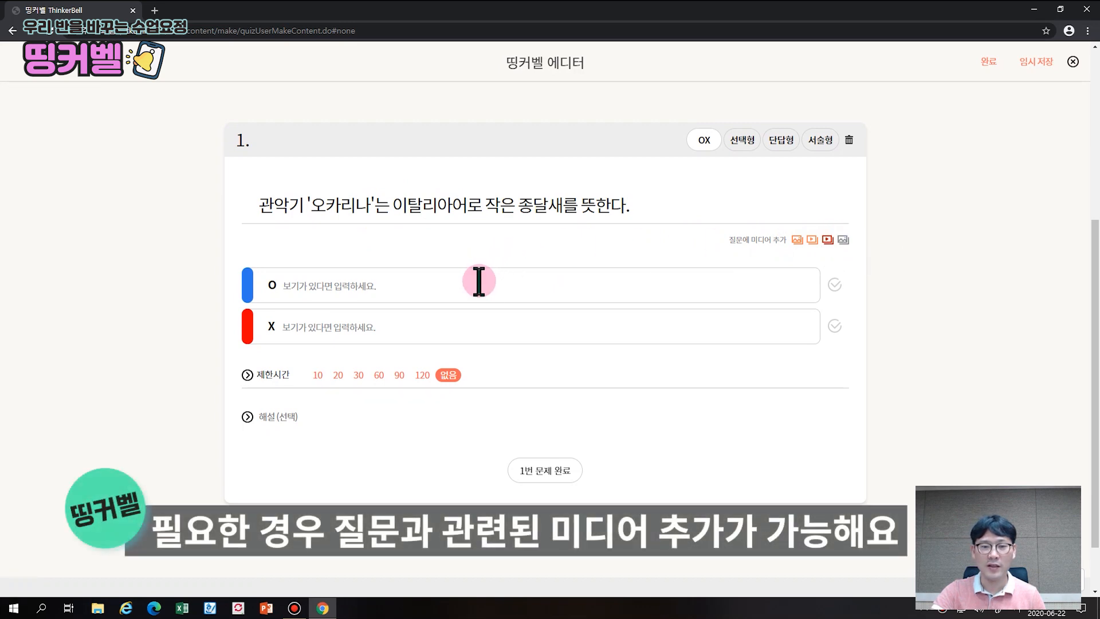
Mark X as correct, set a 30-second limit, add the ocarina explanation, and finish question 1
left_click(835, 325)
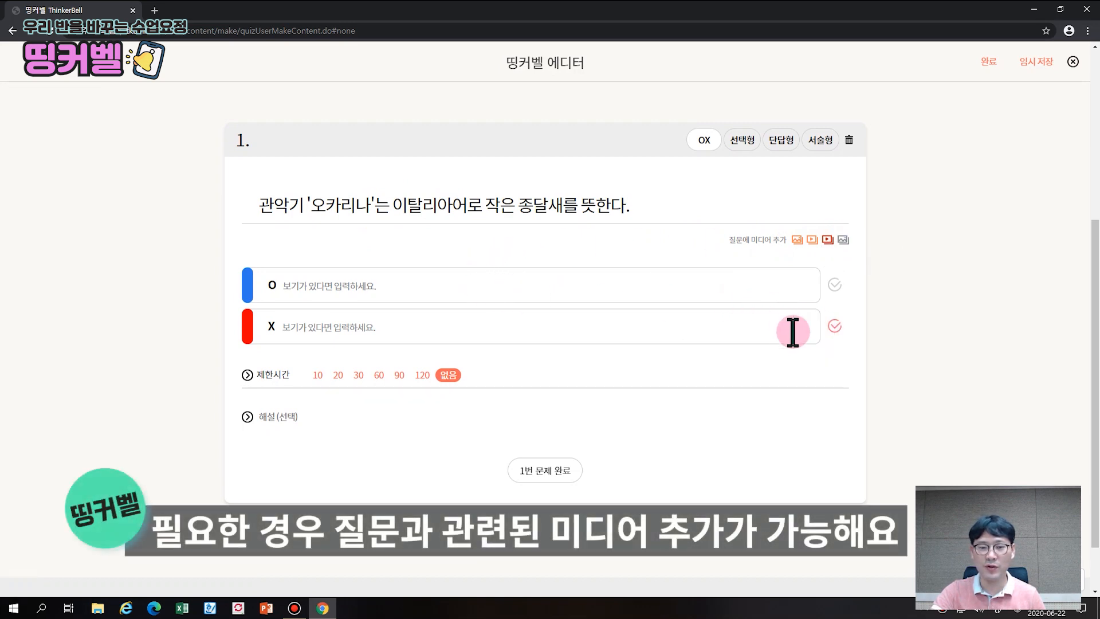
left_click(358, 376)
left_click(285, 417)
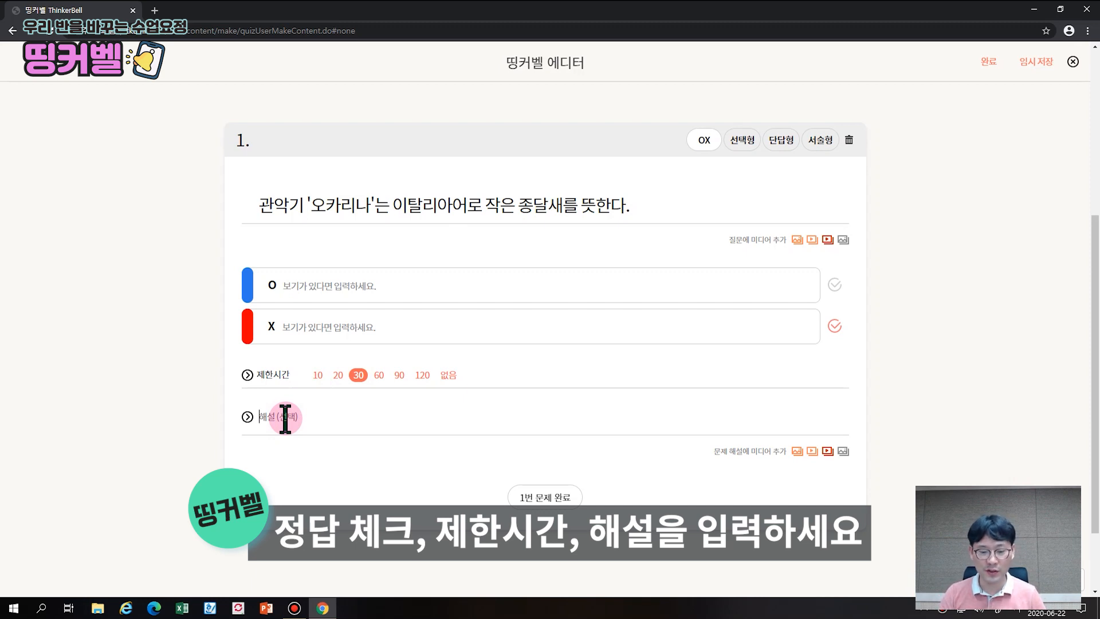
type("오카리나는 이탈리어 볼로나 지역의 방언으로 작은 거위를 뜻한다.")
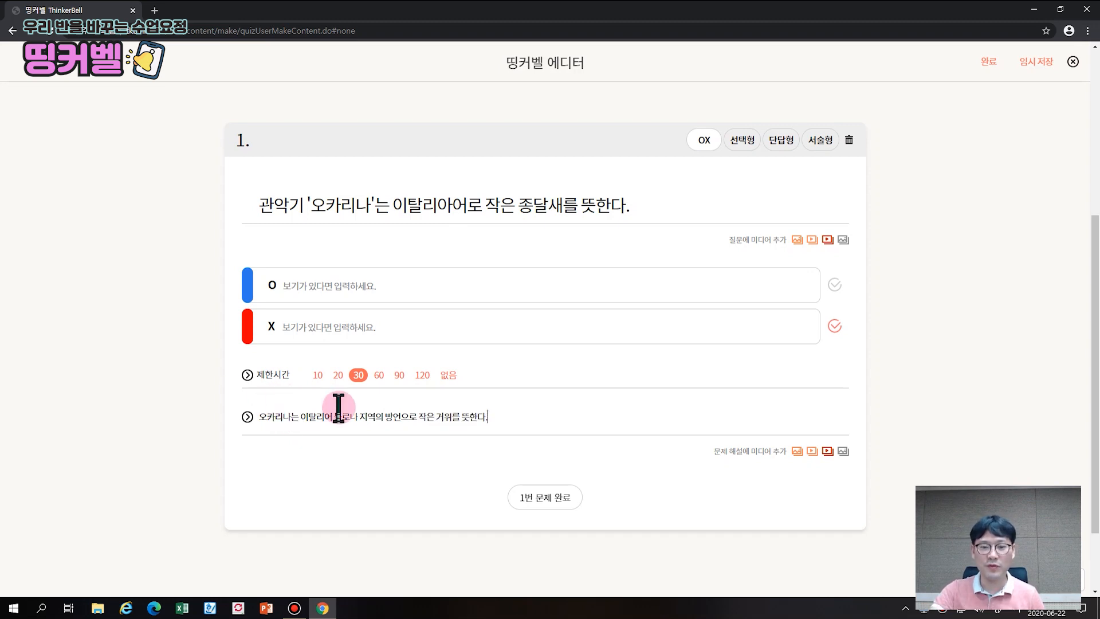
scroll(447, 427, "down", 1)
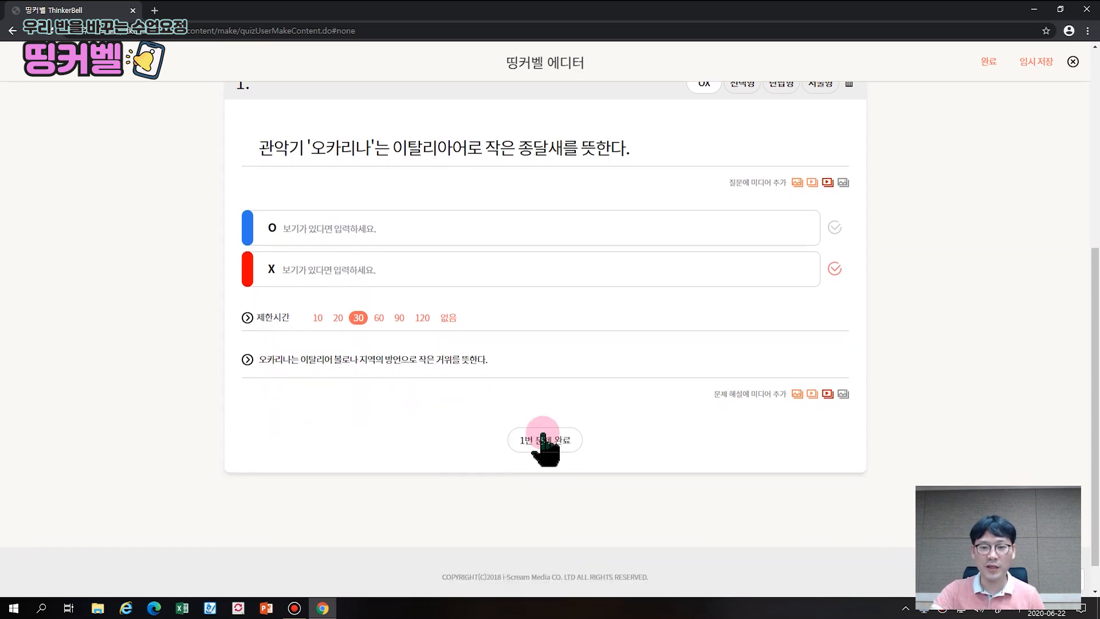
left_click(548, 443)
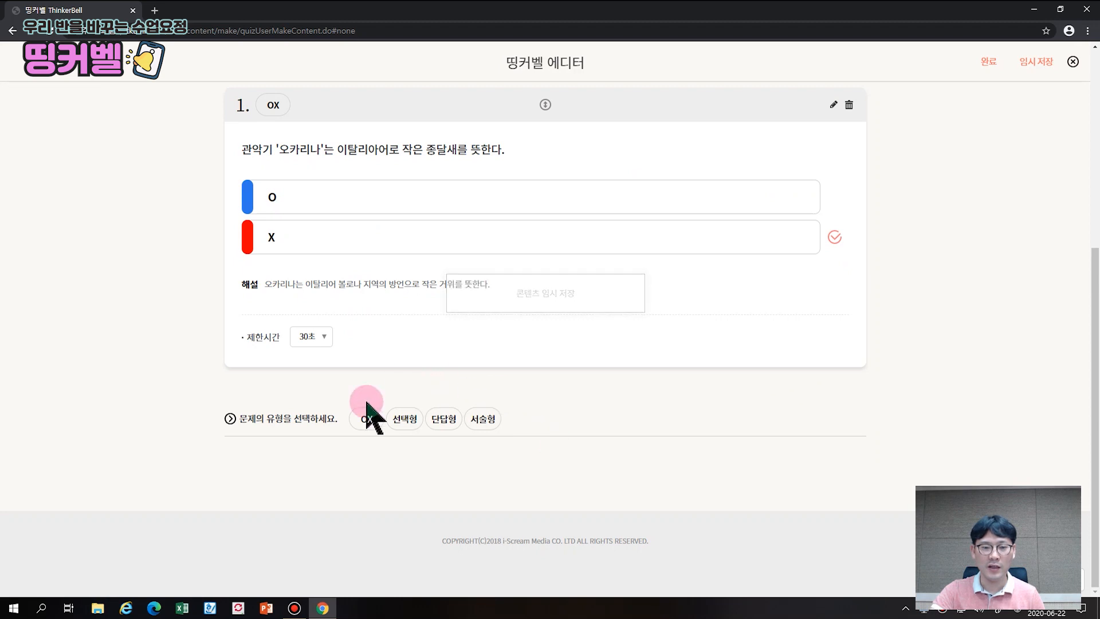
Add multiple-choice question 2 asking about spaghetti carbonara's origin
left_click(412, 419)
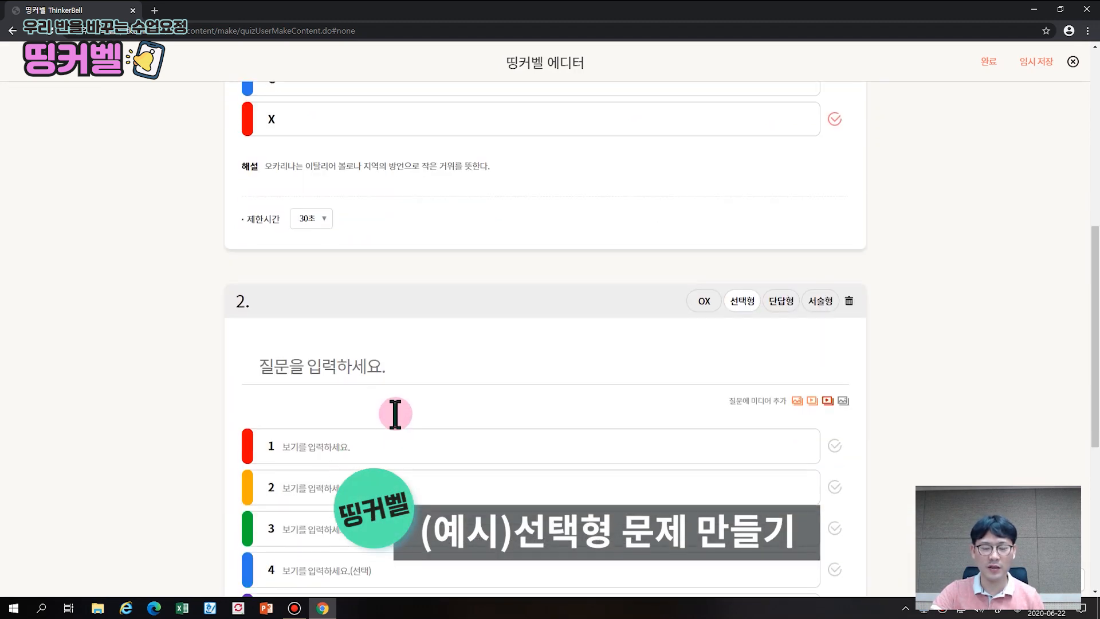
left_click(385, 346)
type("사")
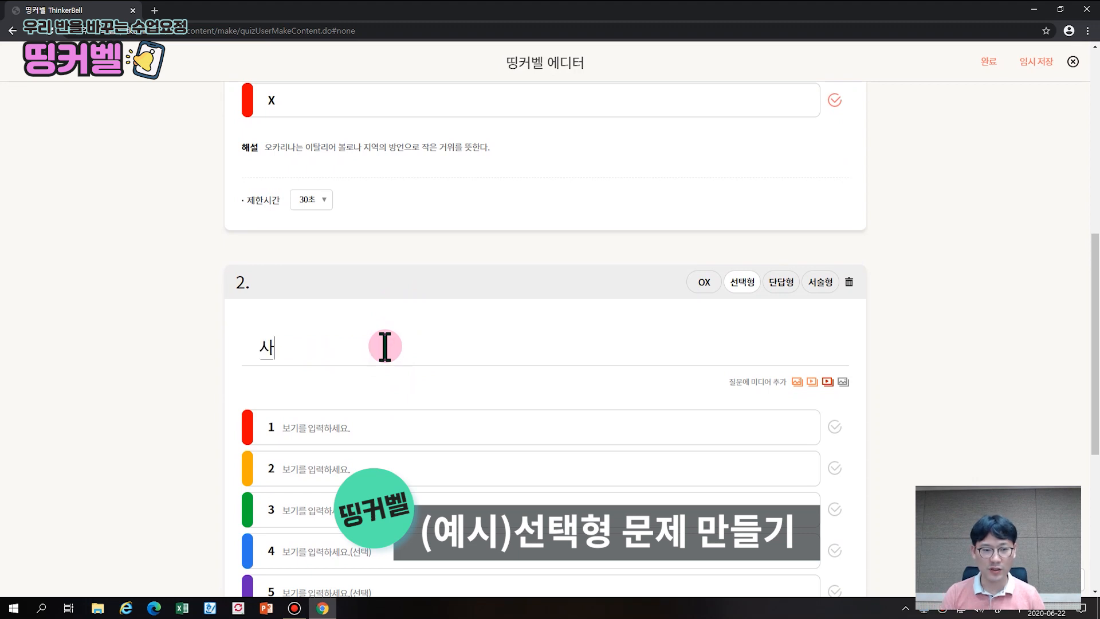
key("BackSpace")
key("BackSpace")
type("ㅅ파게티는")
key("BackSpace")
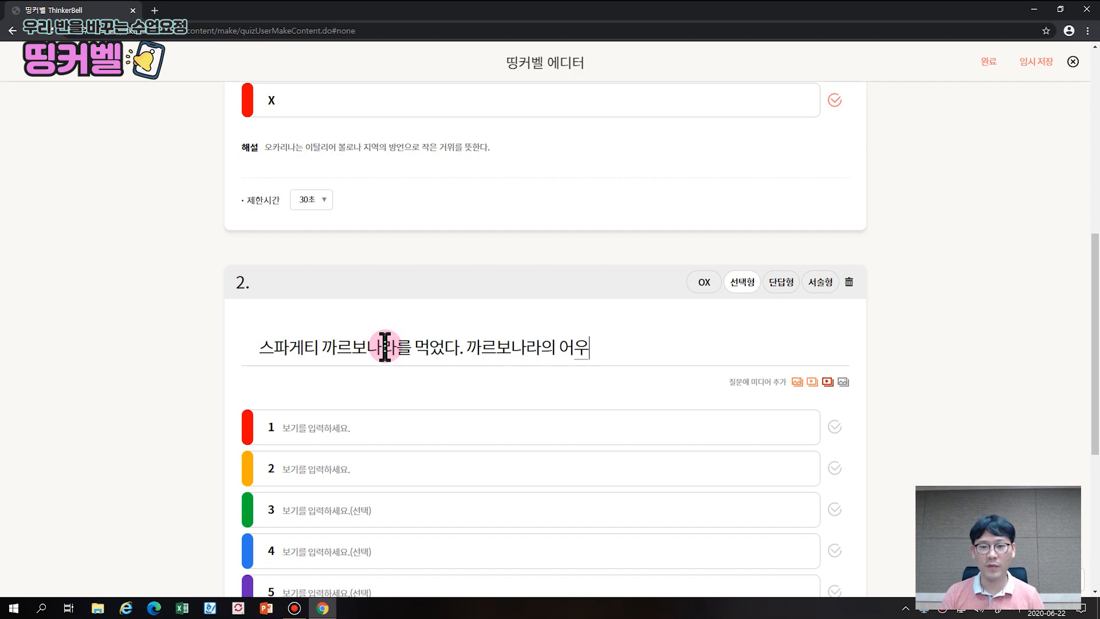
scroll(385, 346, "down", 2)
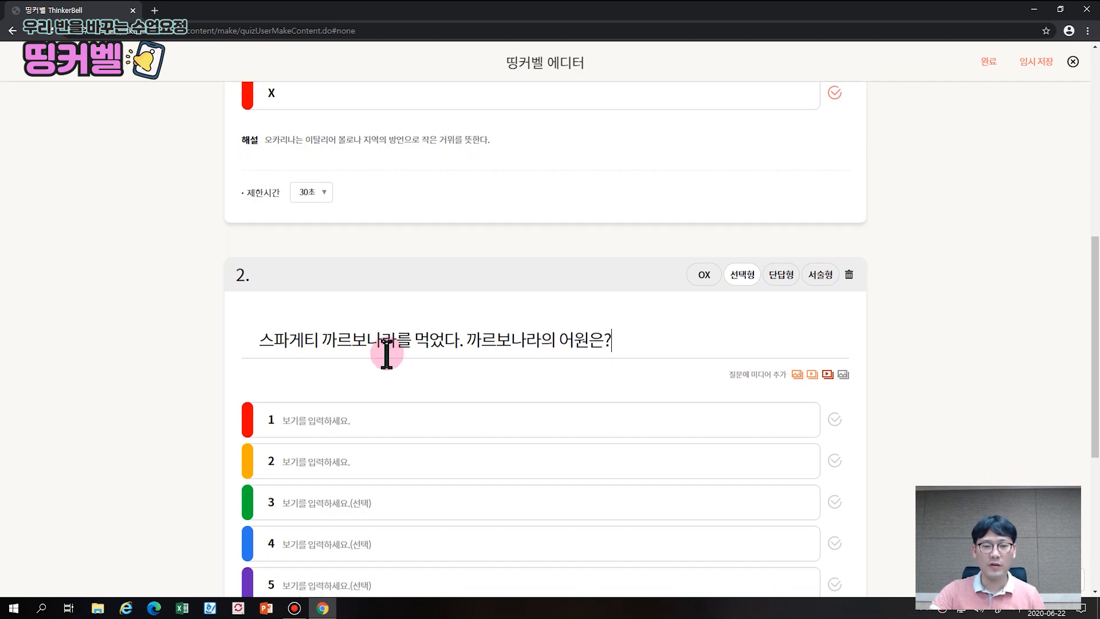
Enter the three answer choices 숯, 크림 and 달걀 노른자
left_click(372, 313)
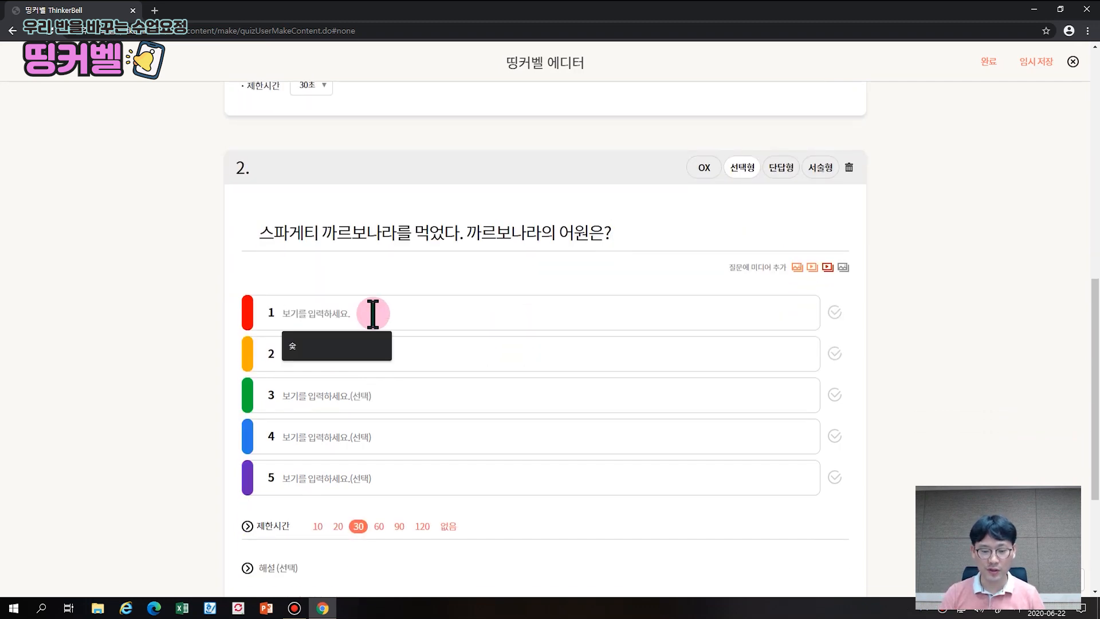
type("수추")
key("BackSpace")
key("BackSpace")
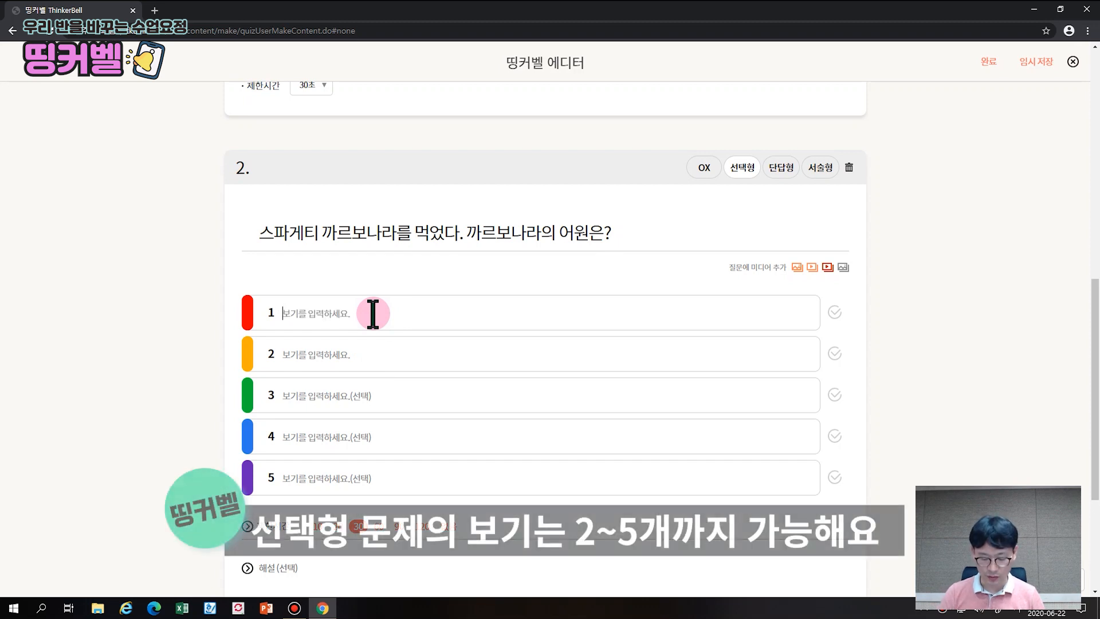
type("숯")
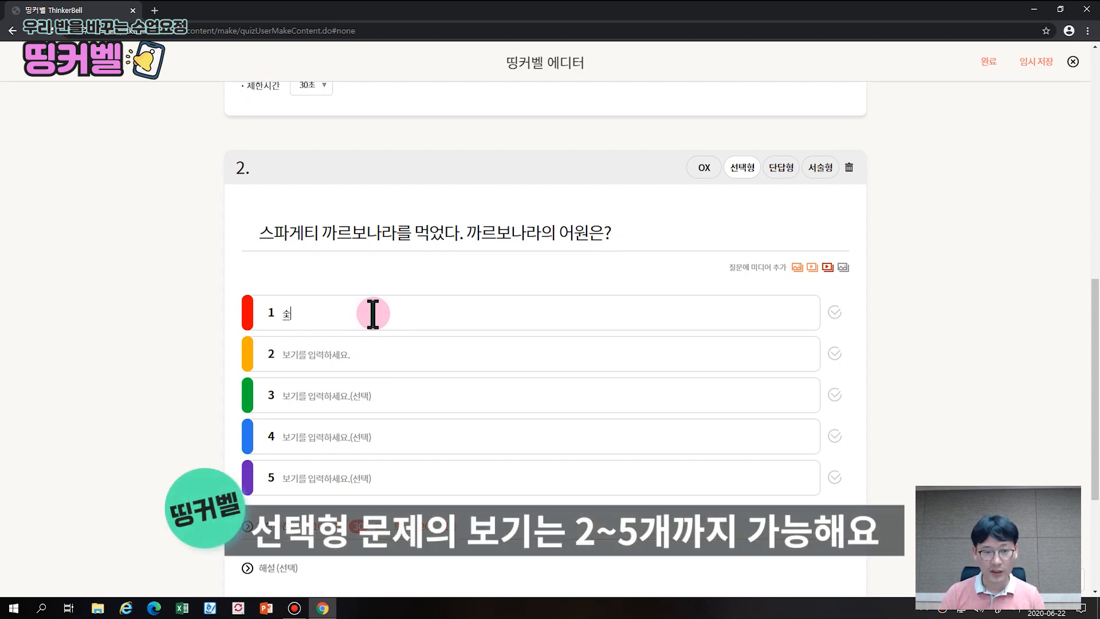
left_click(331, 365)
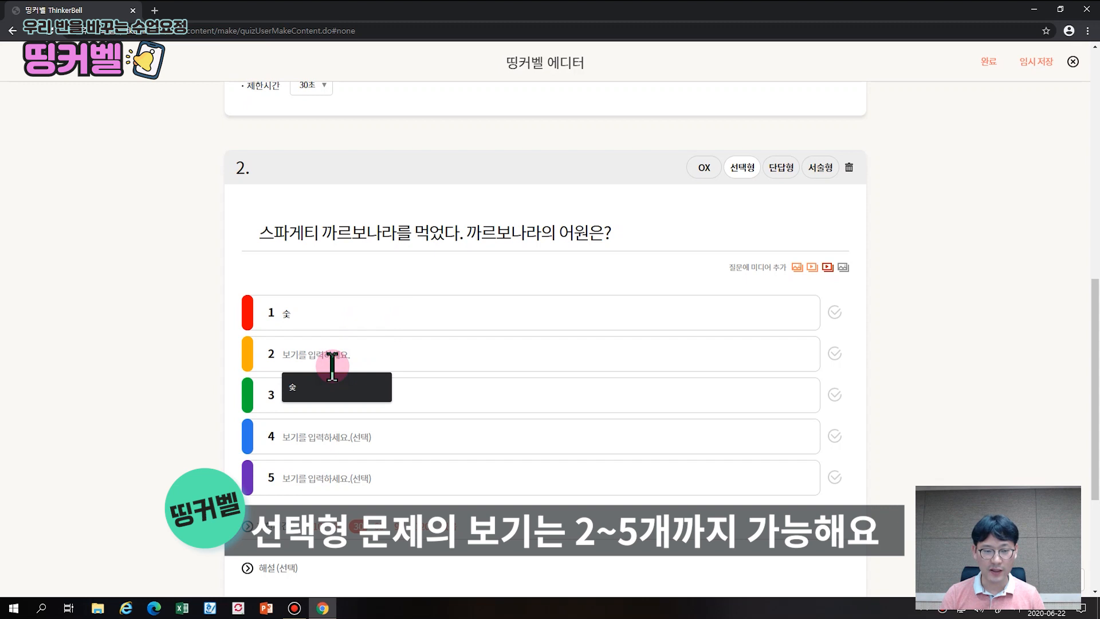
type("클")
type("림")
left_click(331, 393)
type("ㄷ")
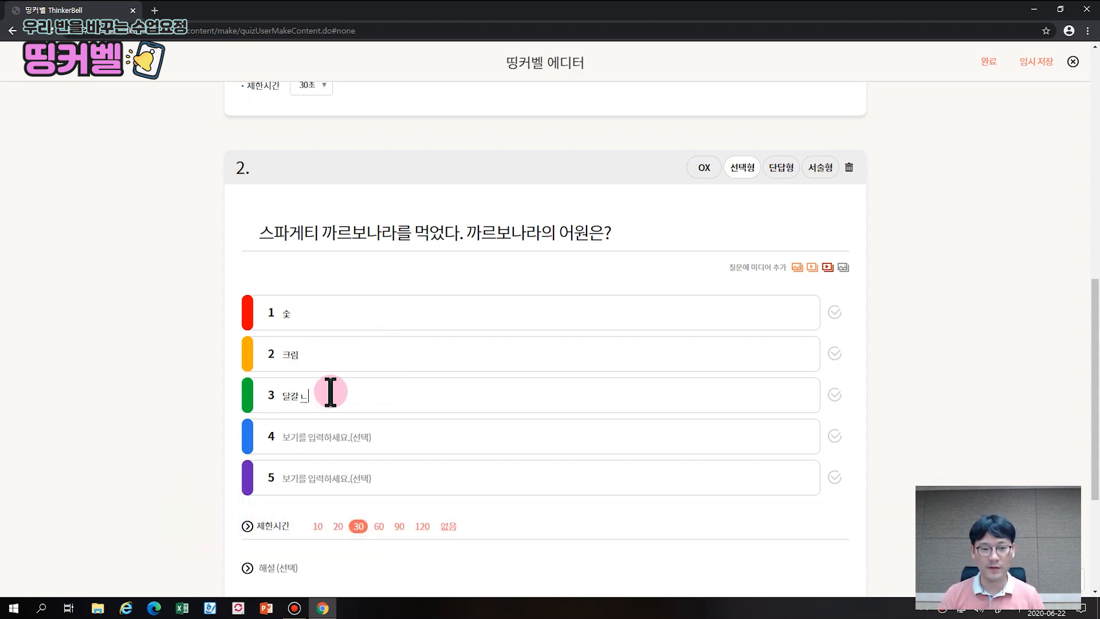
type("ㅏㄹ걀 노른자")
Set a 60-second limit, write the explanation, and finish question 2
scroll(499, 344, "down", 2)
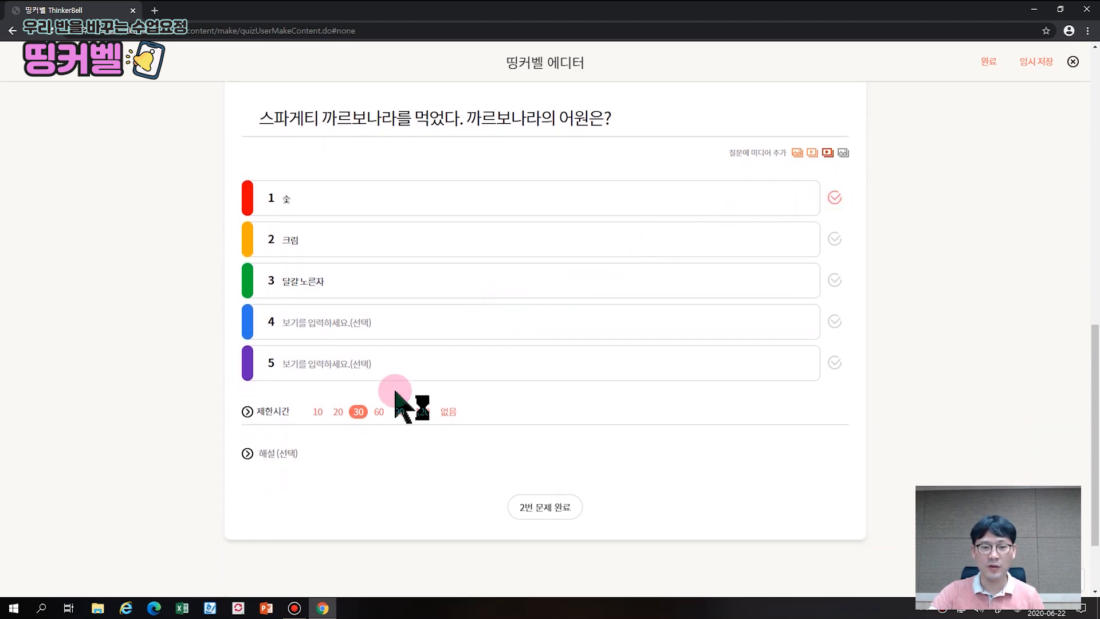
left_click(379, 412)
left_click(295, 450)
scroll(312, 451, "down", 1)
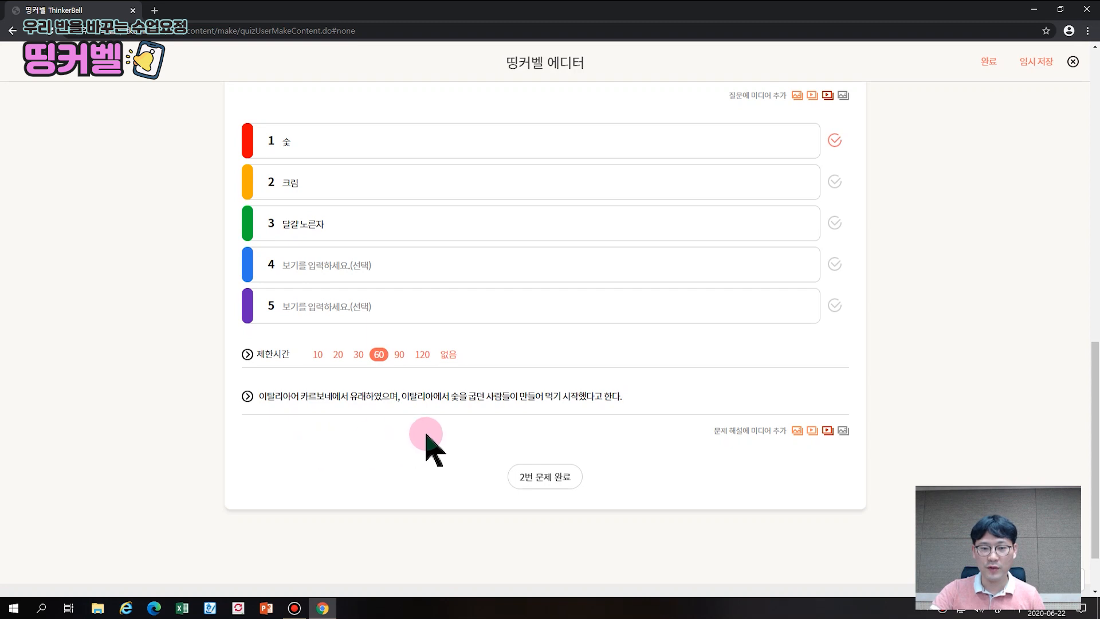
left_click(537, 479)
scroll(505, 459, "down", 3)
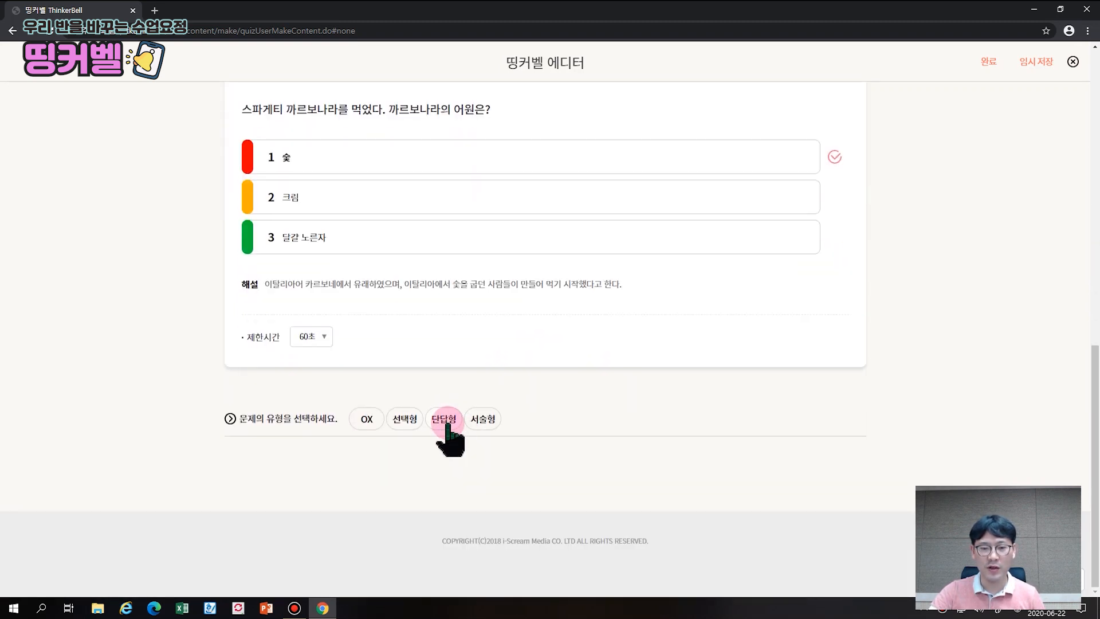
Add short-answer question 3 asking which planet rotates on its side
left_click(489, 424)
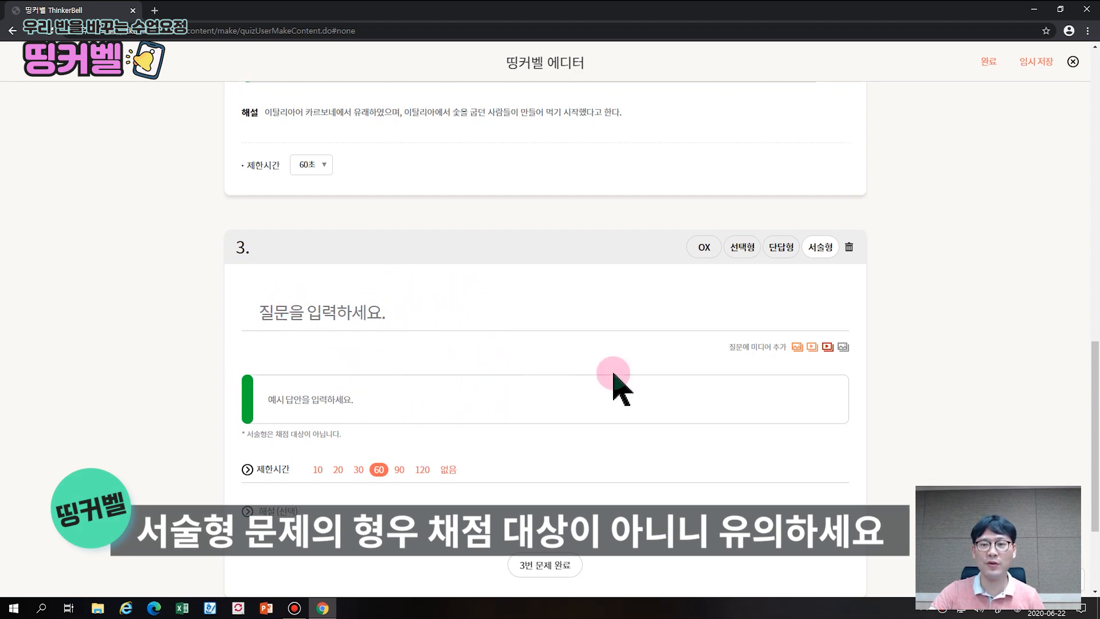
left_click(786, 250)
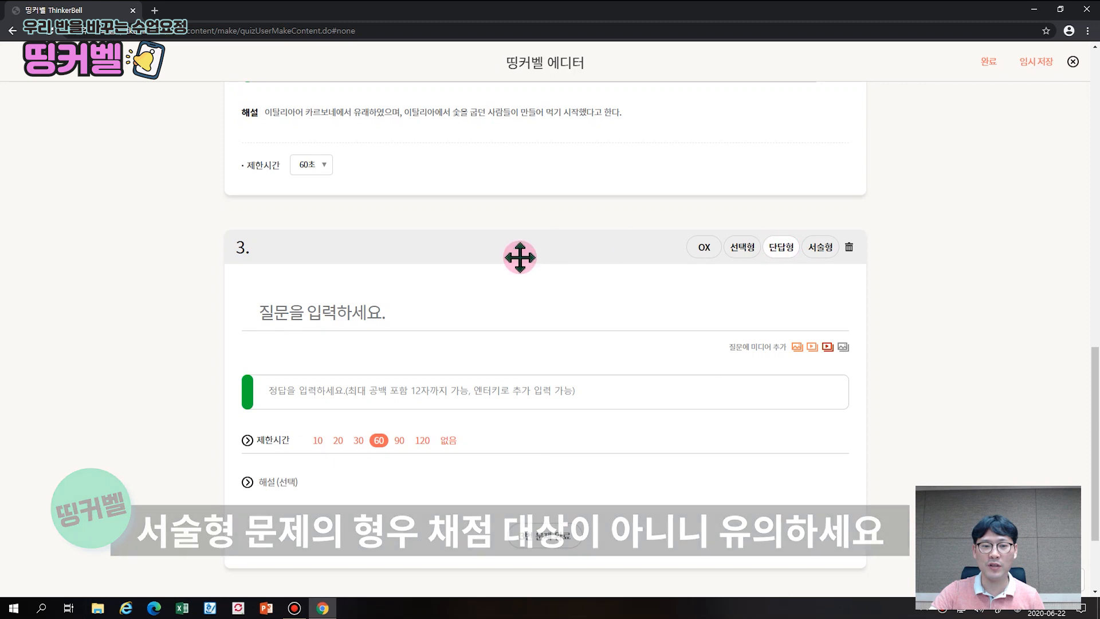
left_click(374, 314)
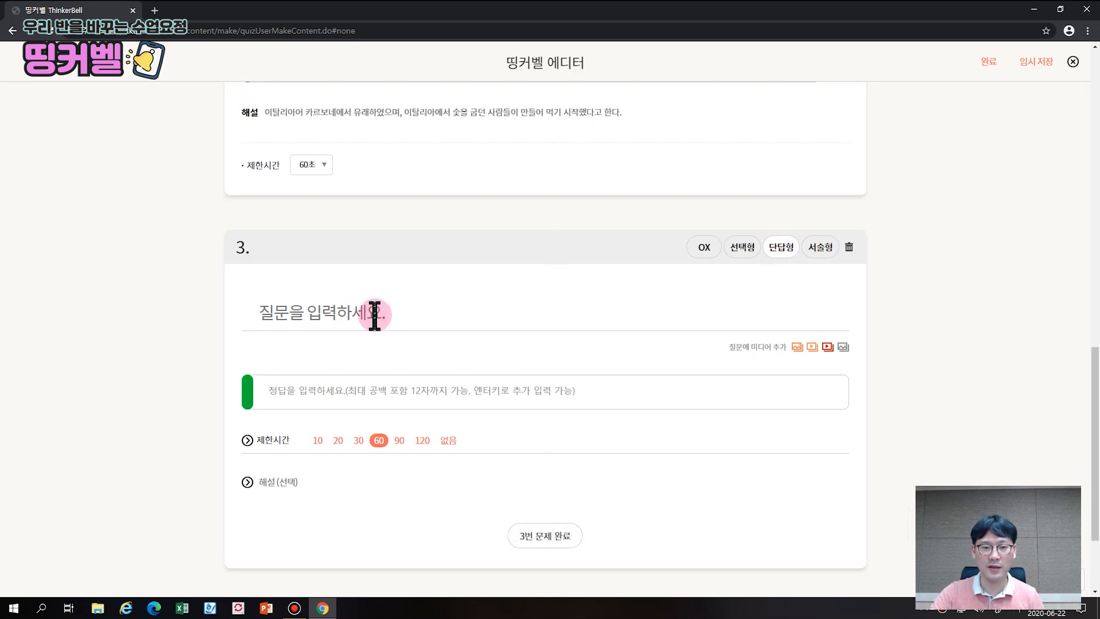
type("태양ㄱ")
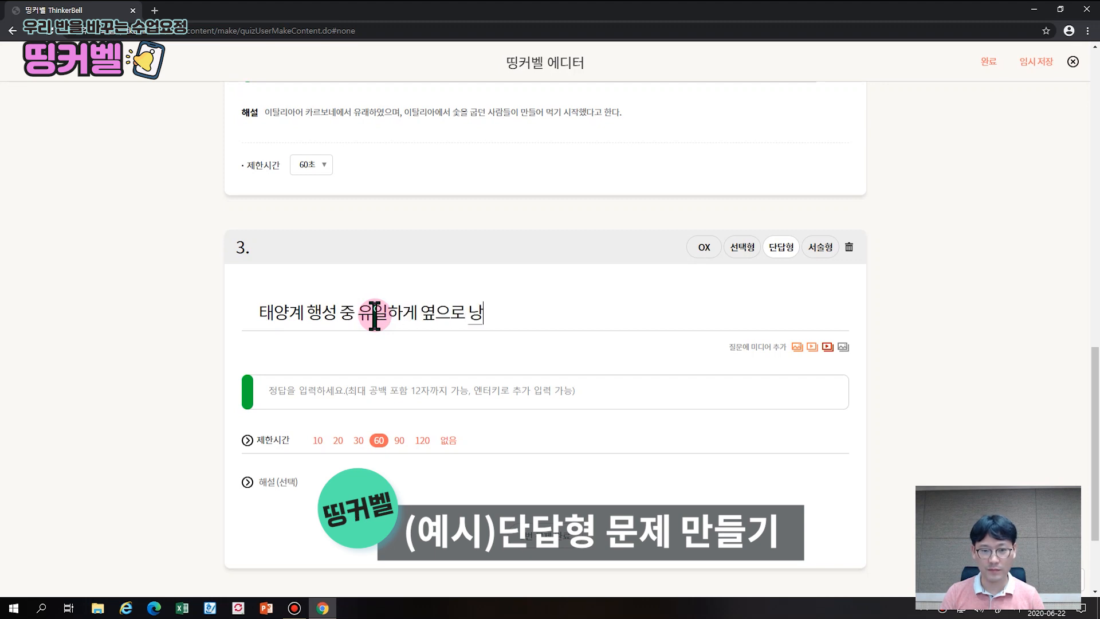
type("서 자전하는 ㅎ")
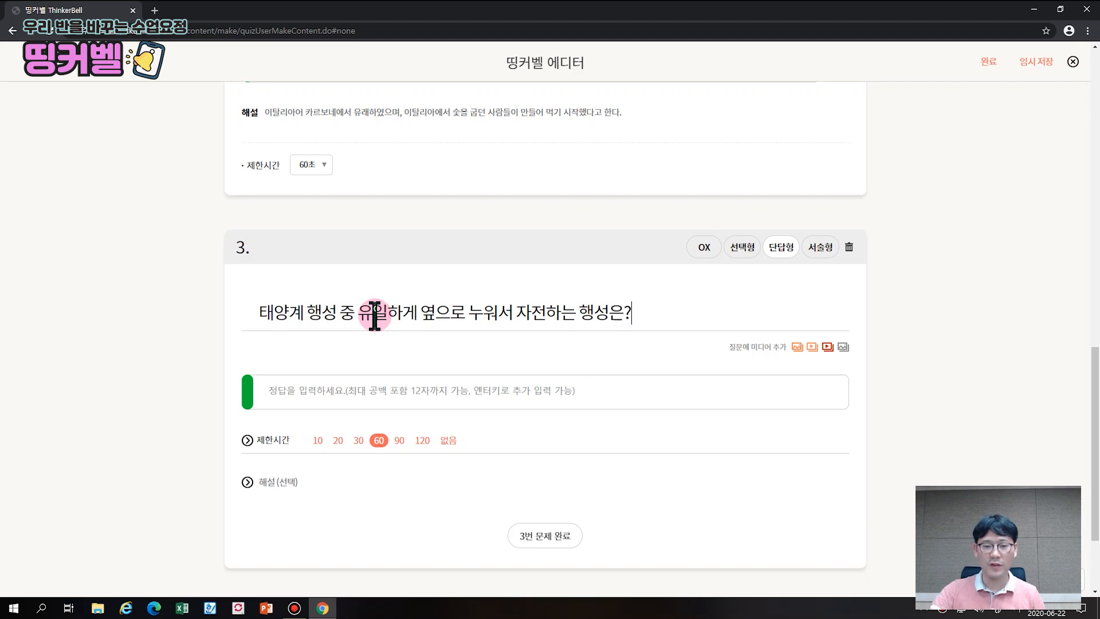
Enter 천왕성 as the answer, set a 90-second limit, add the explanation, and finish question 3
left_click(360, 390)
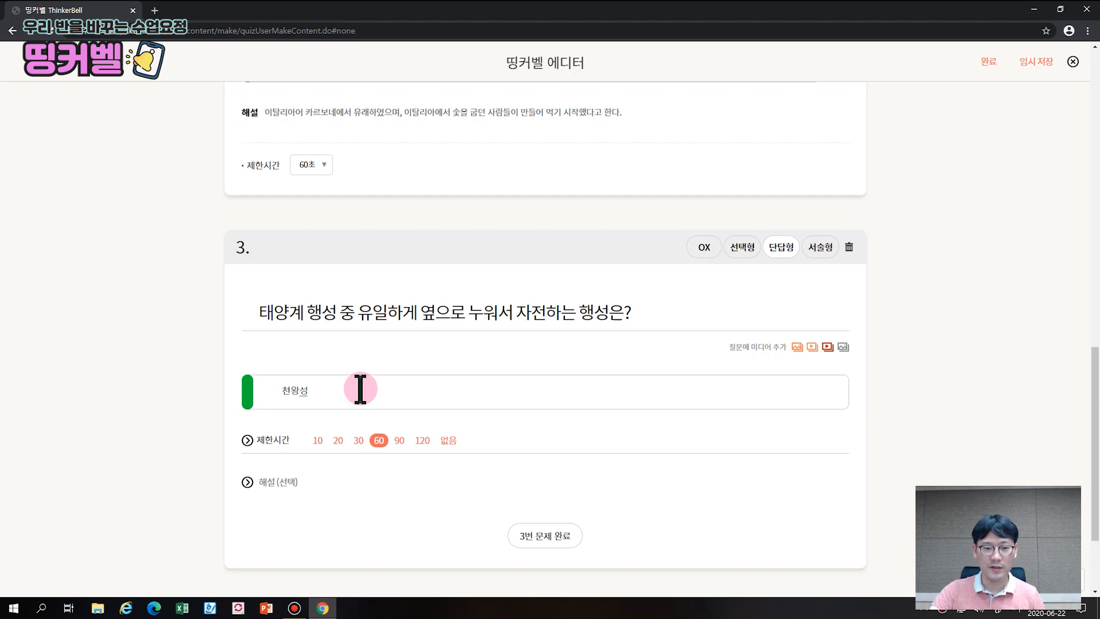
type("천왕성")
scroll(393, 413, "down", 2)
left_click(358, 326)
left_click(380, 326)
left_click(400, 327)
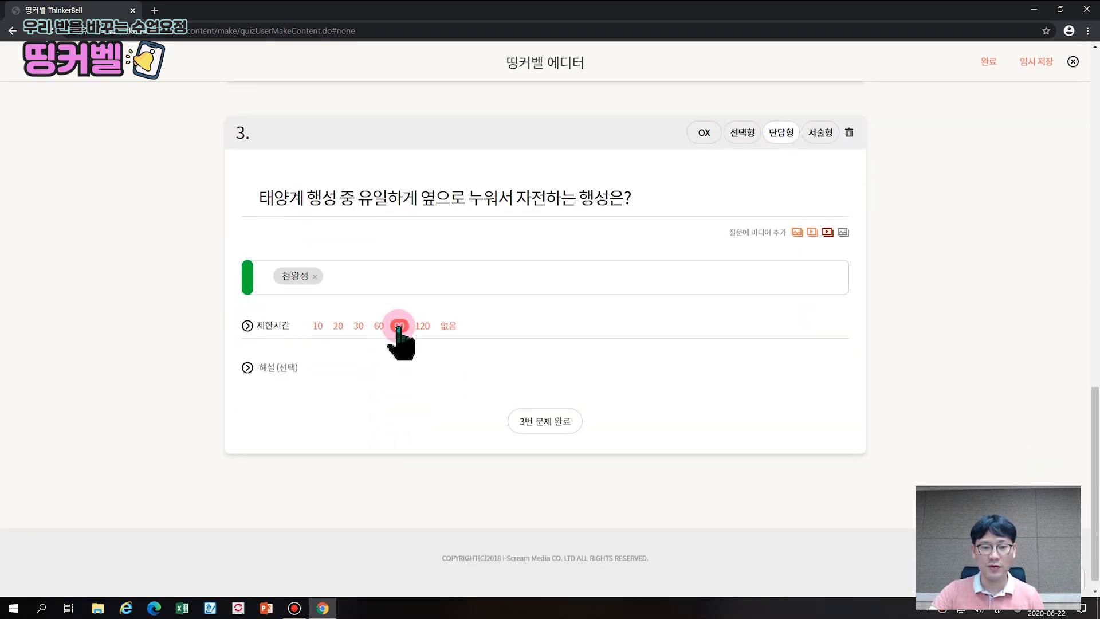
left_click(338, 368)
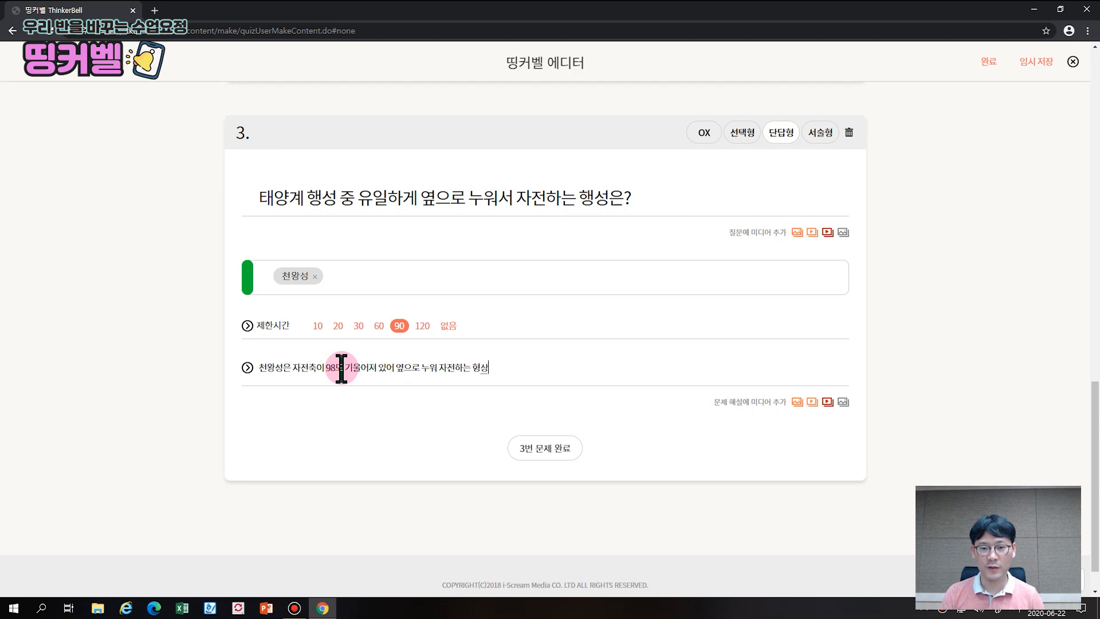
left_click(548, 451)
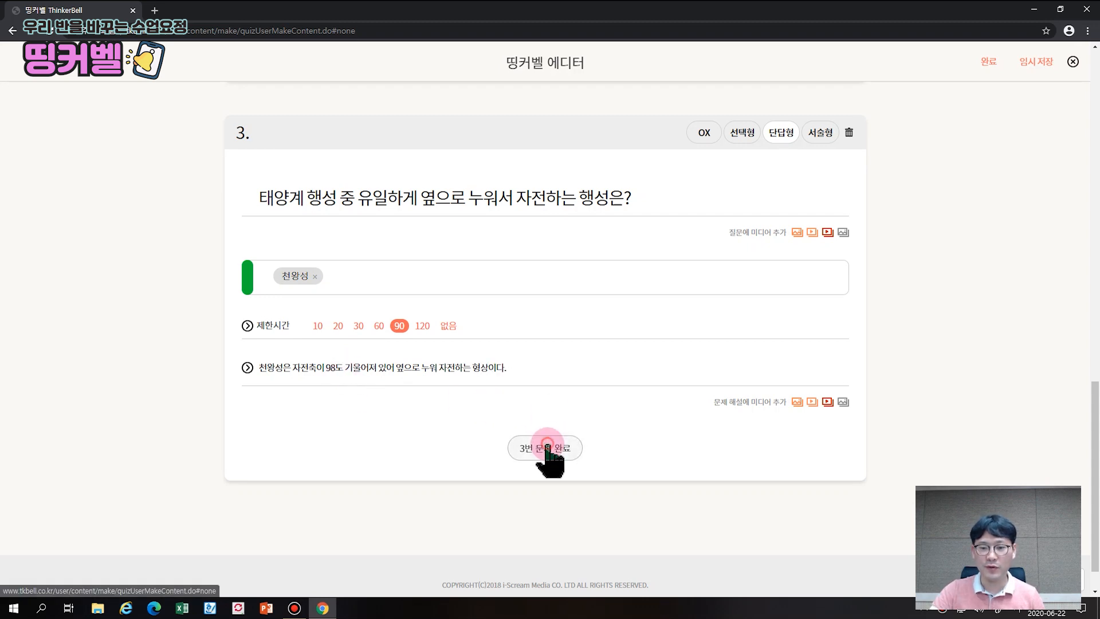
scroll(947, 287, "up", 8)
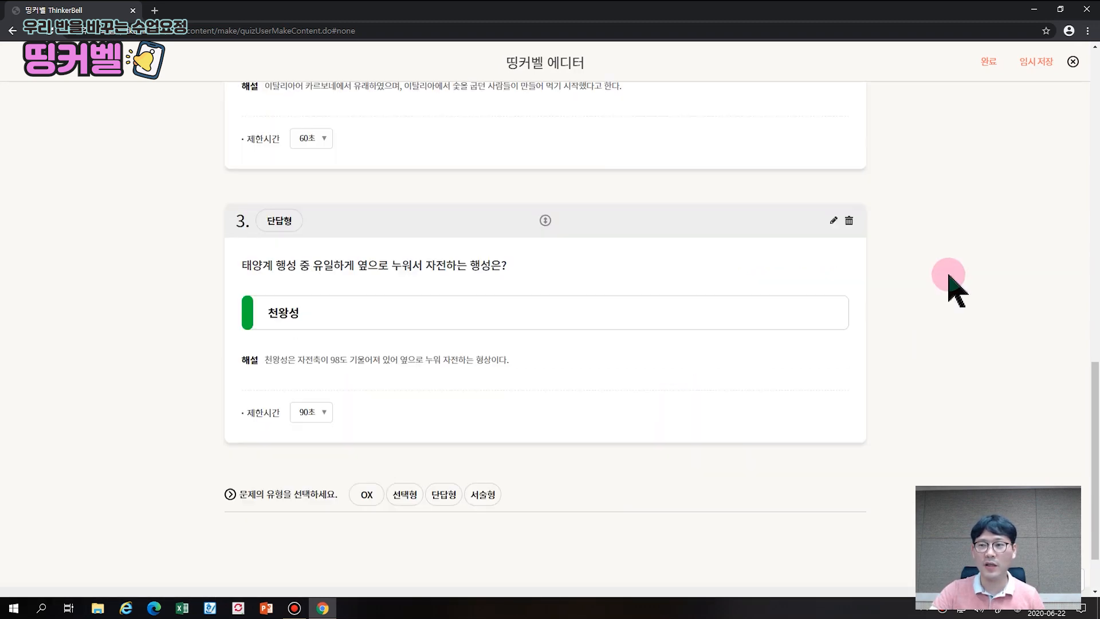
Save the quiz with 완료 and review its library page showing three questions and play options
scroll(921, 276, "up", 8)
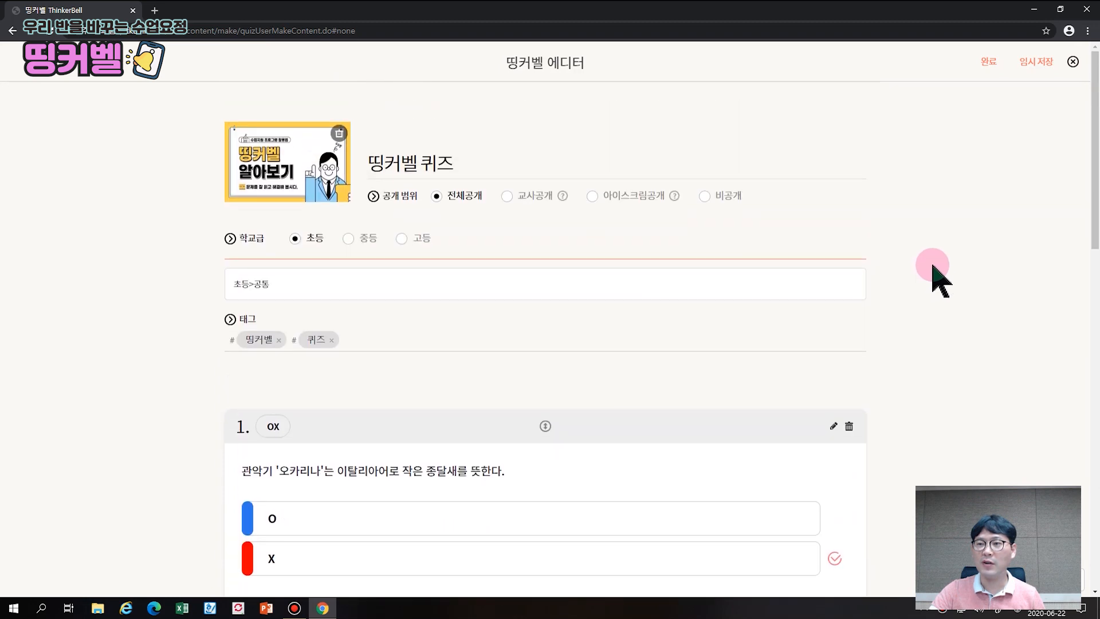
left_click(987, 62)
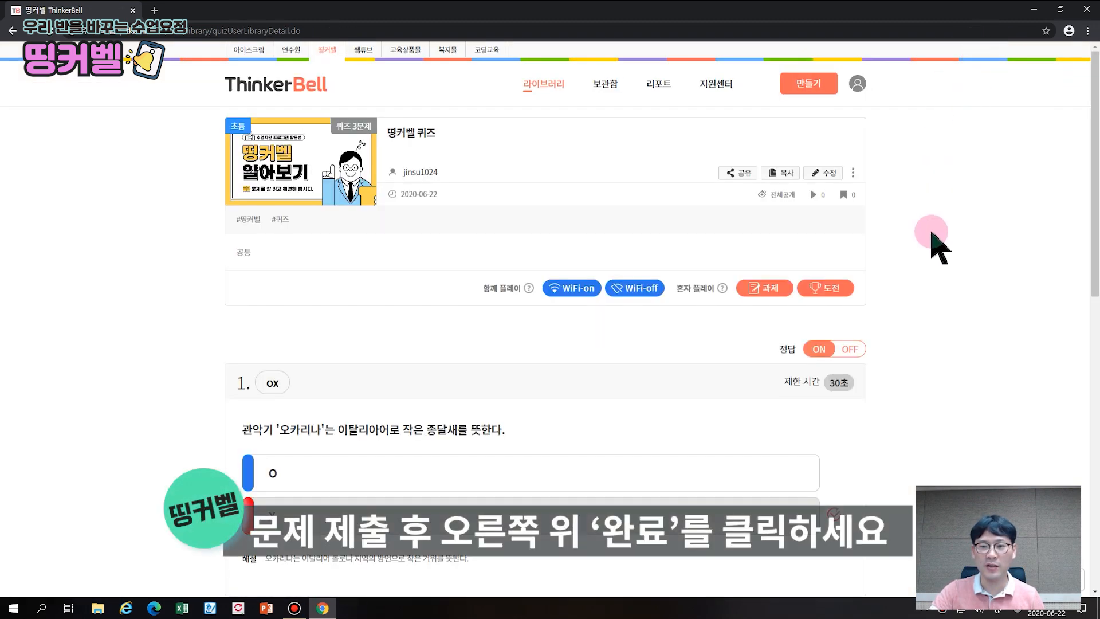
scroll(940, 249, "down", 7)
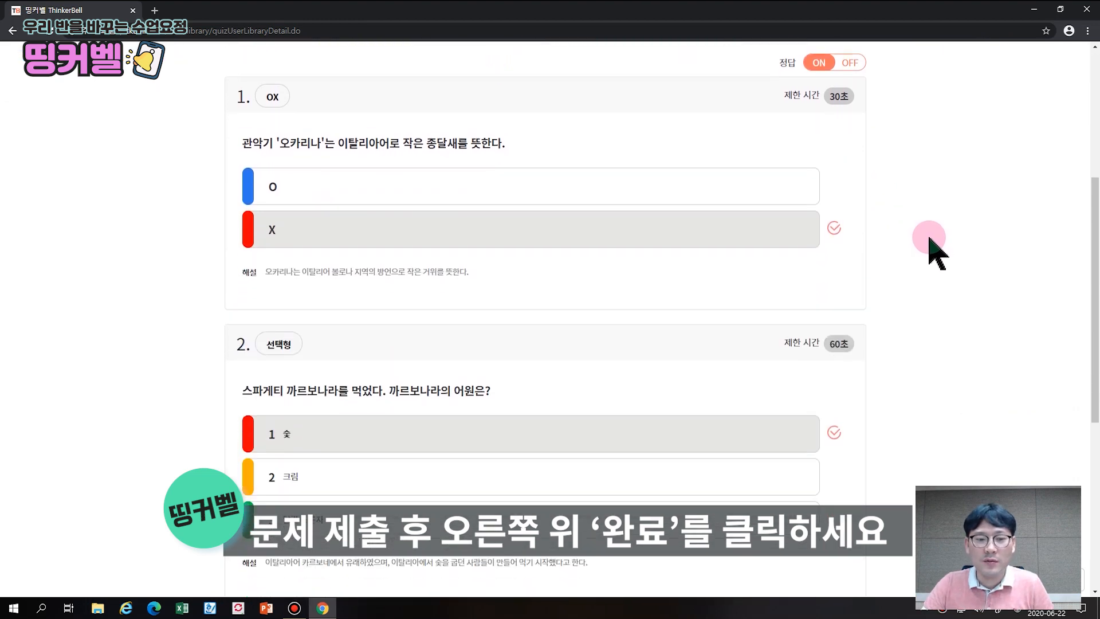
scroll(937, 252, "down", 2)
scroll(937, 252, "up", 8)
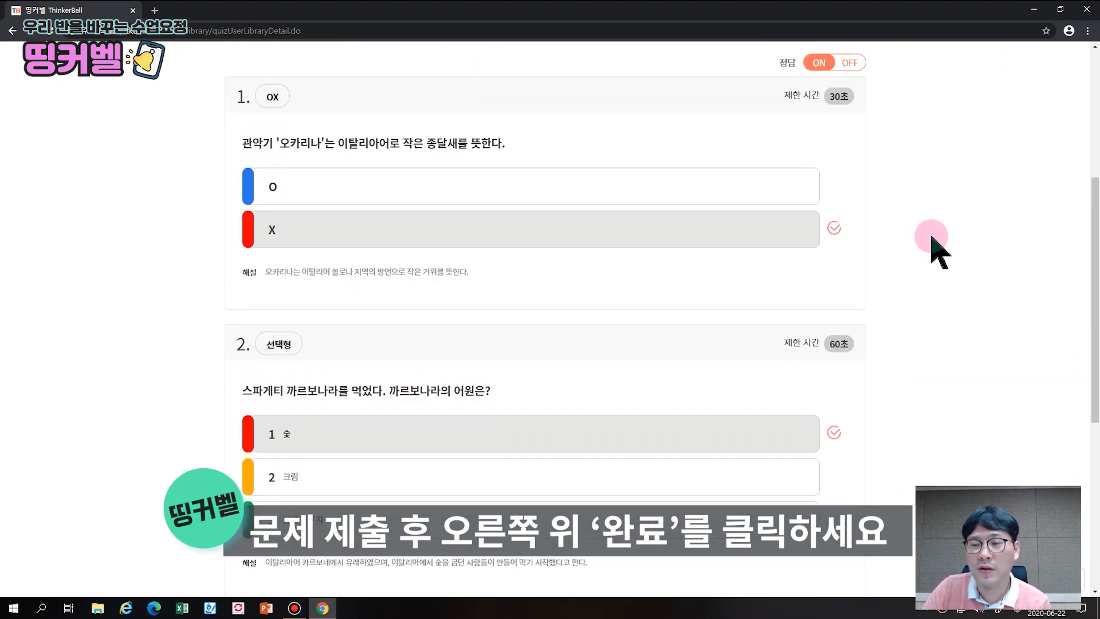
scroll(932, 241, "up", 2)
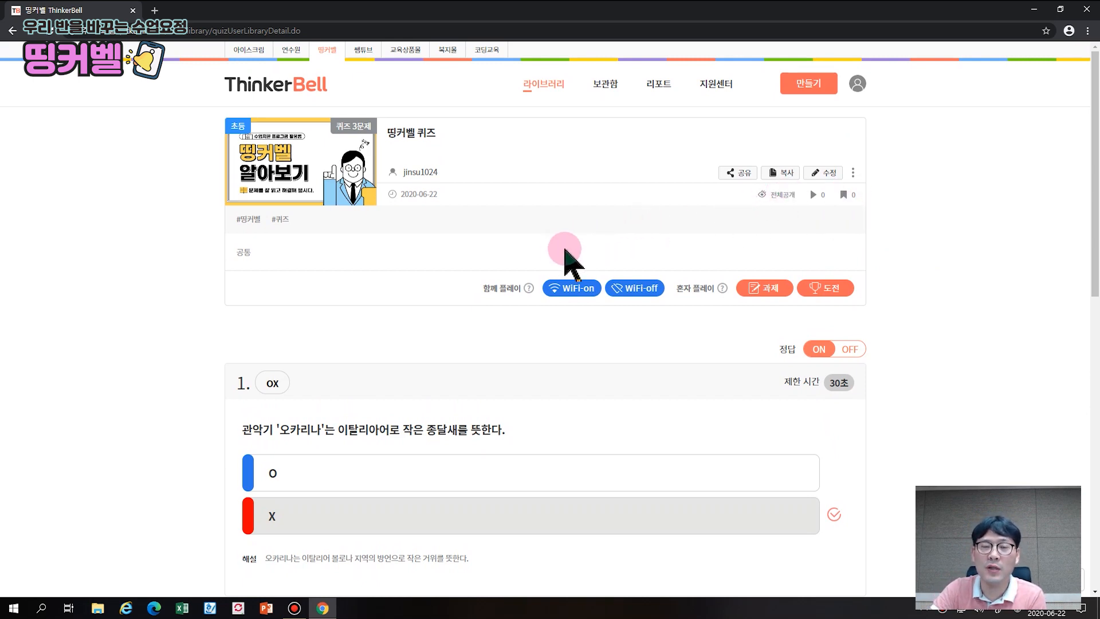
mouse_move(528, 288)
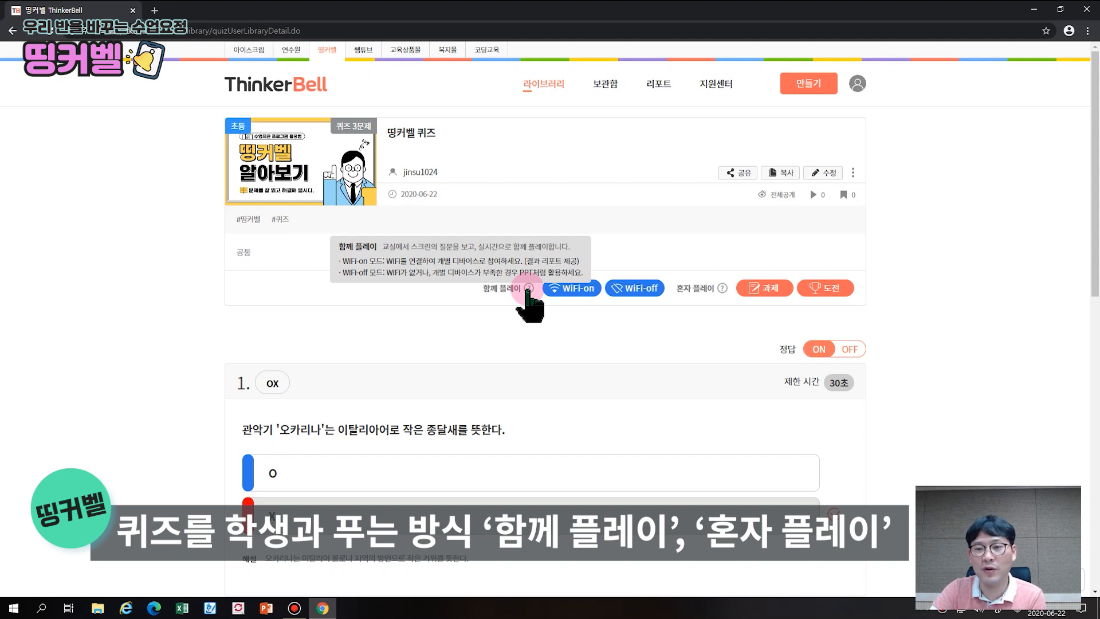
mouse_move(721, 289)
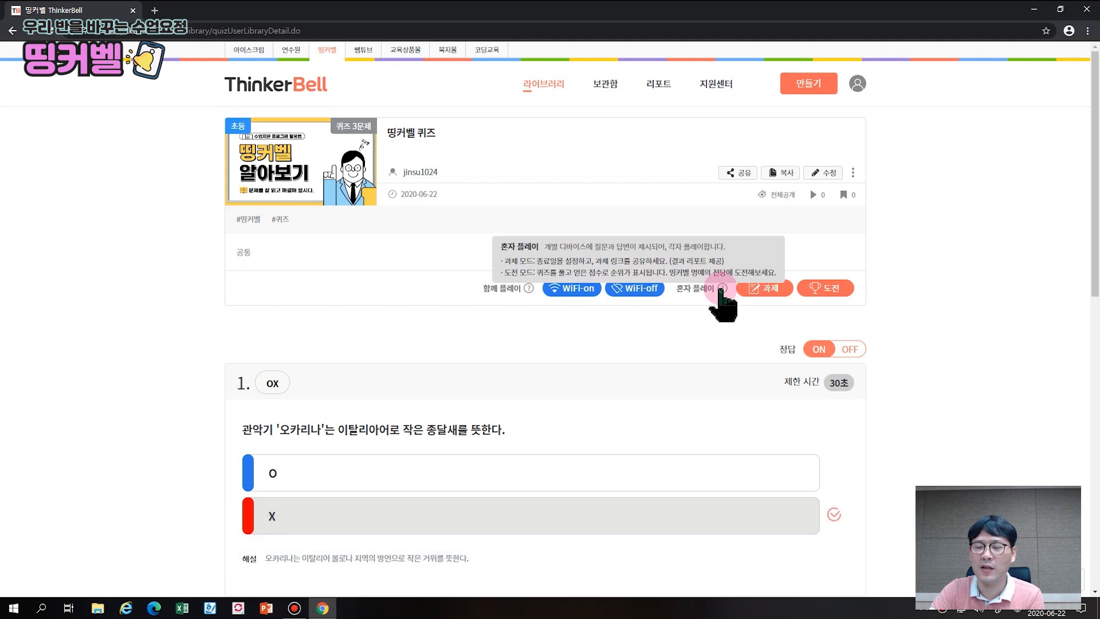
Create a 과제 assignment for the quiz ending 2020.06.30 at 21:00 PM
left_click(771, 289)
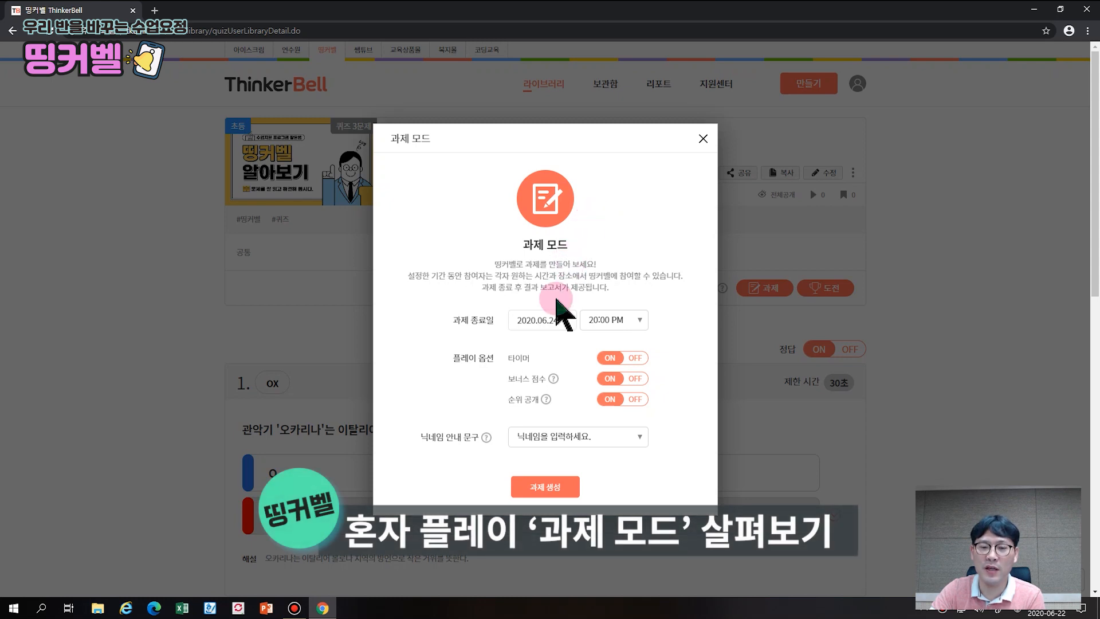
left_click(626, 322)
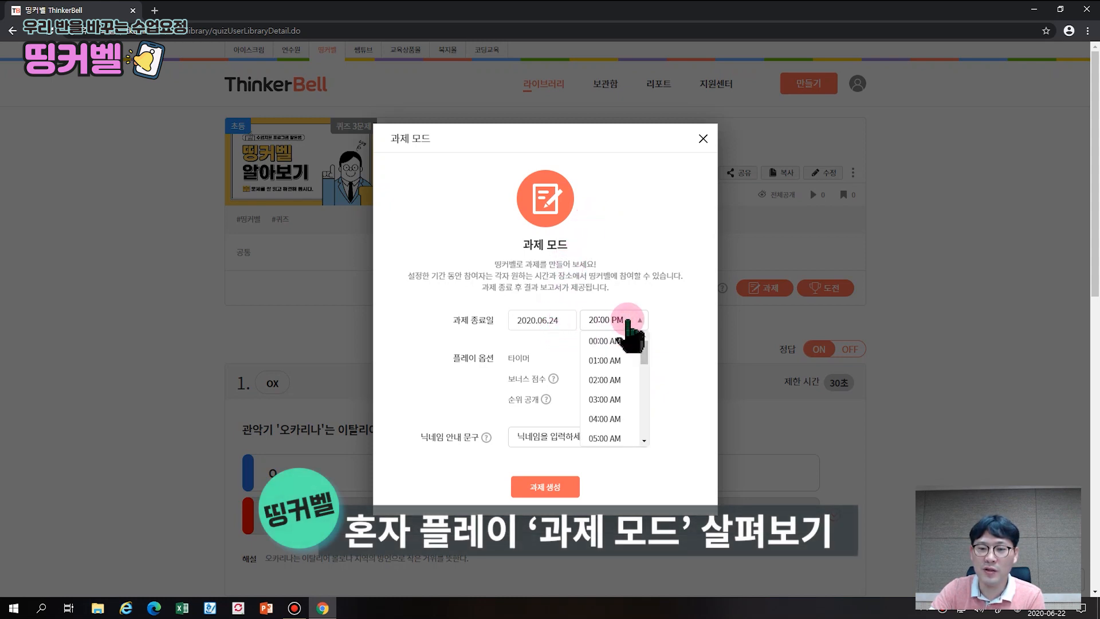
scroll(615, 424, "down", 5)
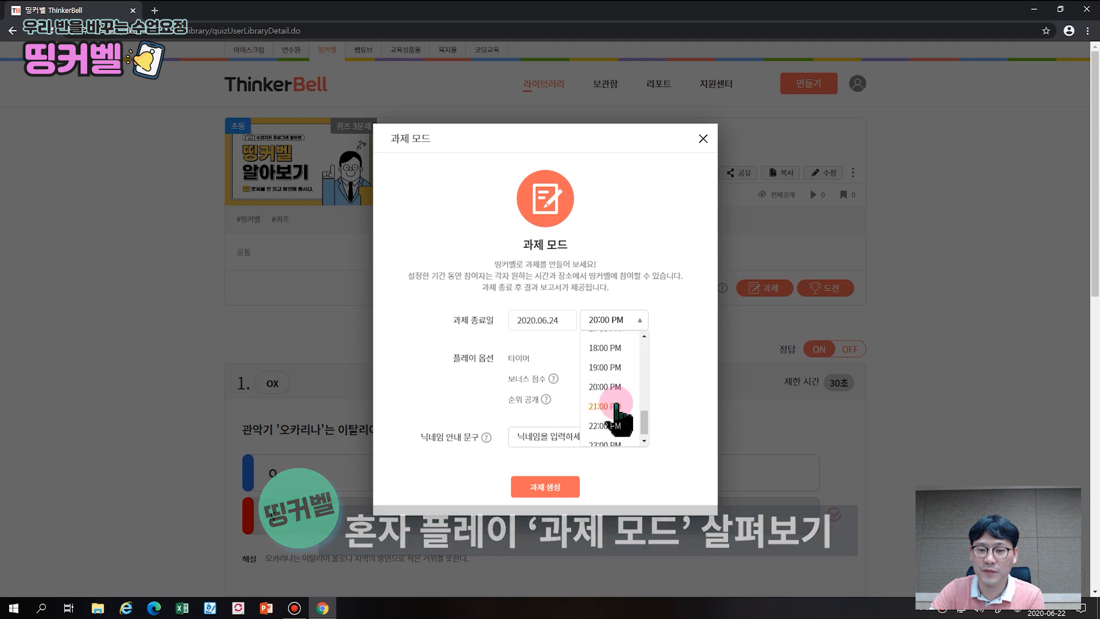
left_click(614, 419)
left_click(571, 319)
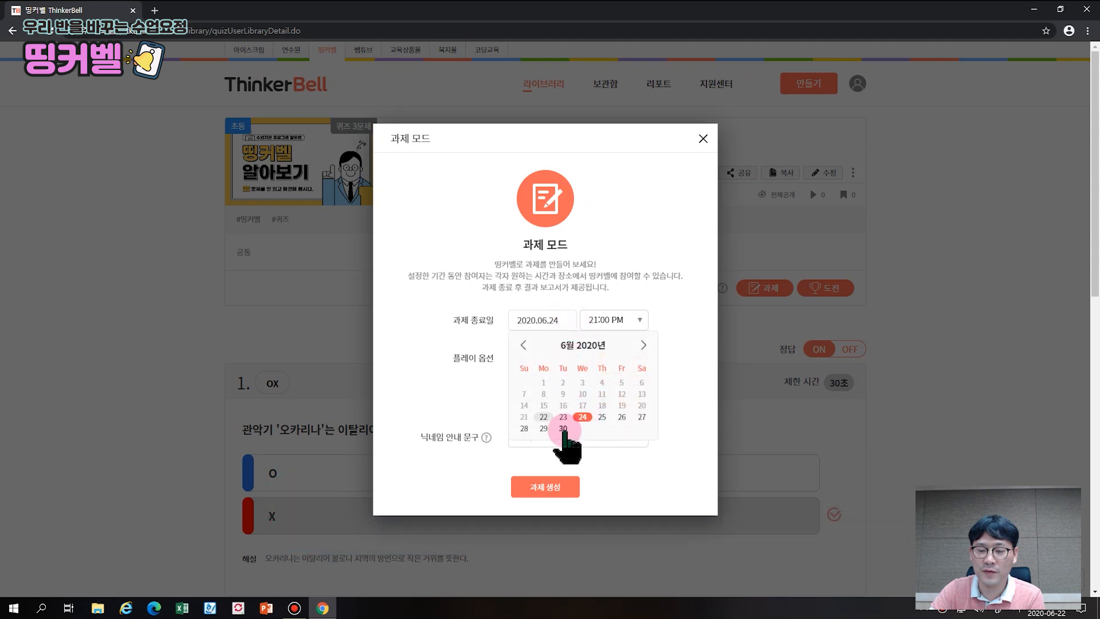
left_click(567, 424)
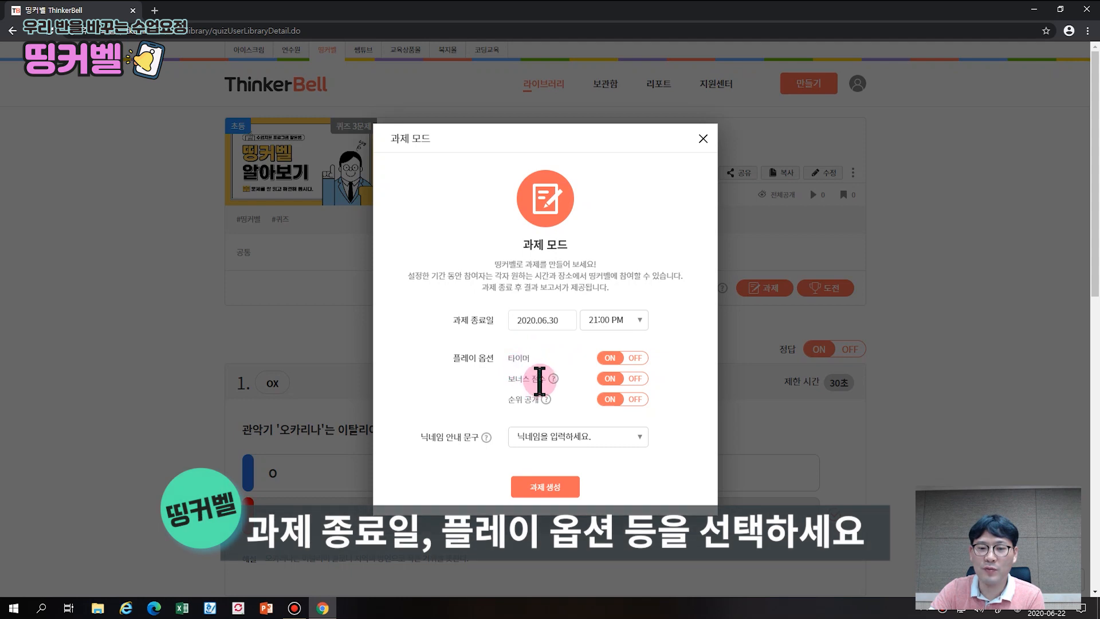
scroll(540, 380, "down", 1)
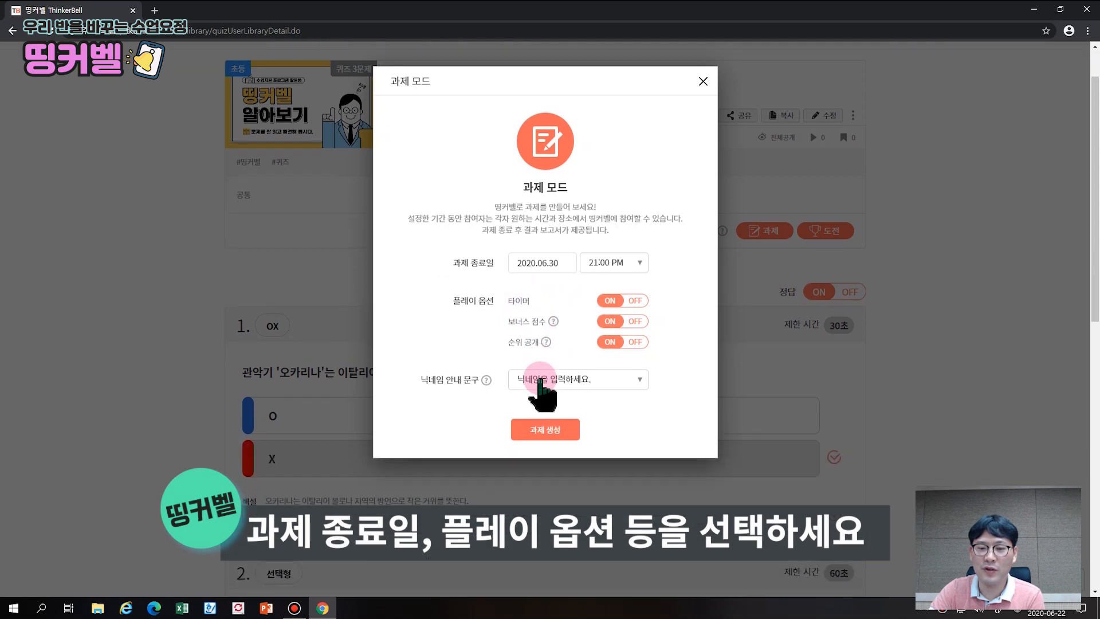
left_click(548, 433)
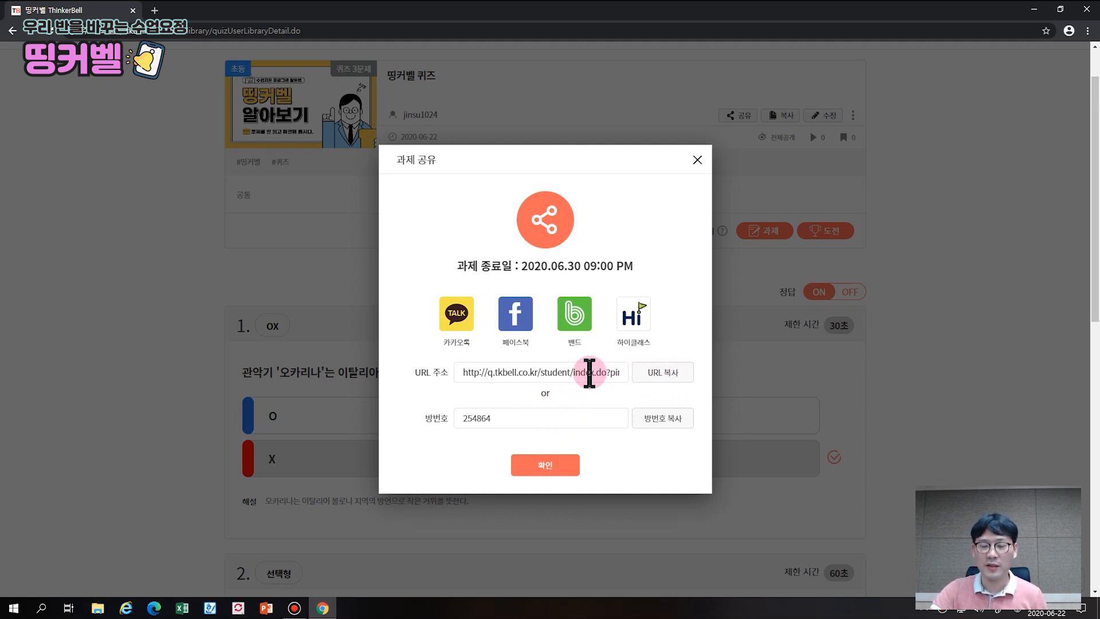
Copy the 띵커벨 퀴즈 homework's student URL, dismiss the copied notices, and close the 과제 공유 dialog
left_click(664, 374)
left_click(651, 107)
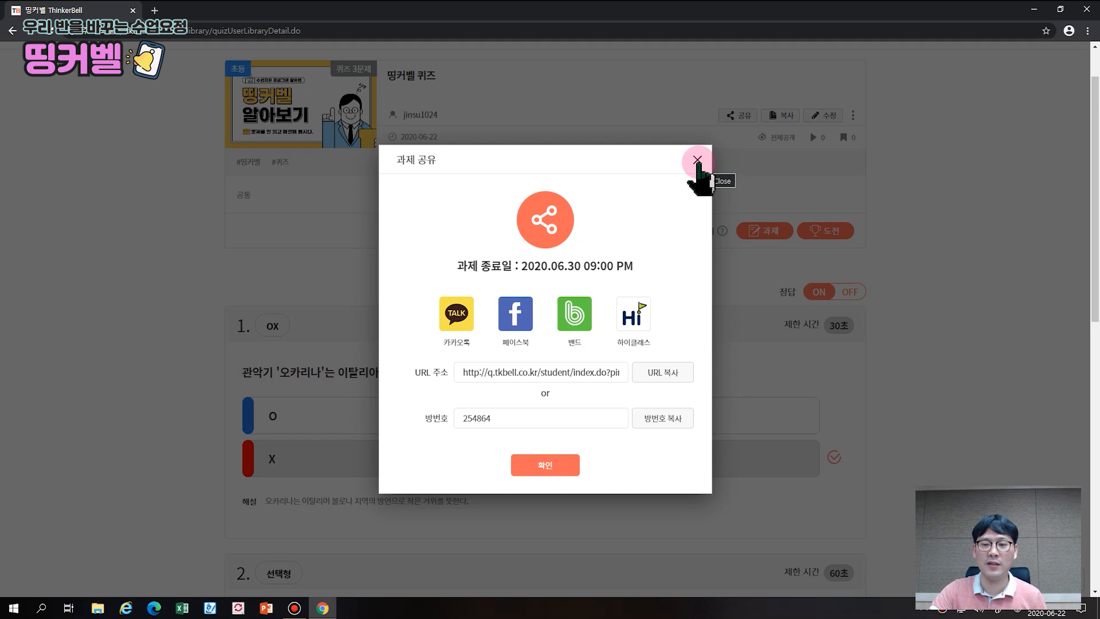
left_click(653, 378)
left_click(671, 106)
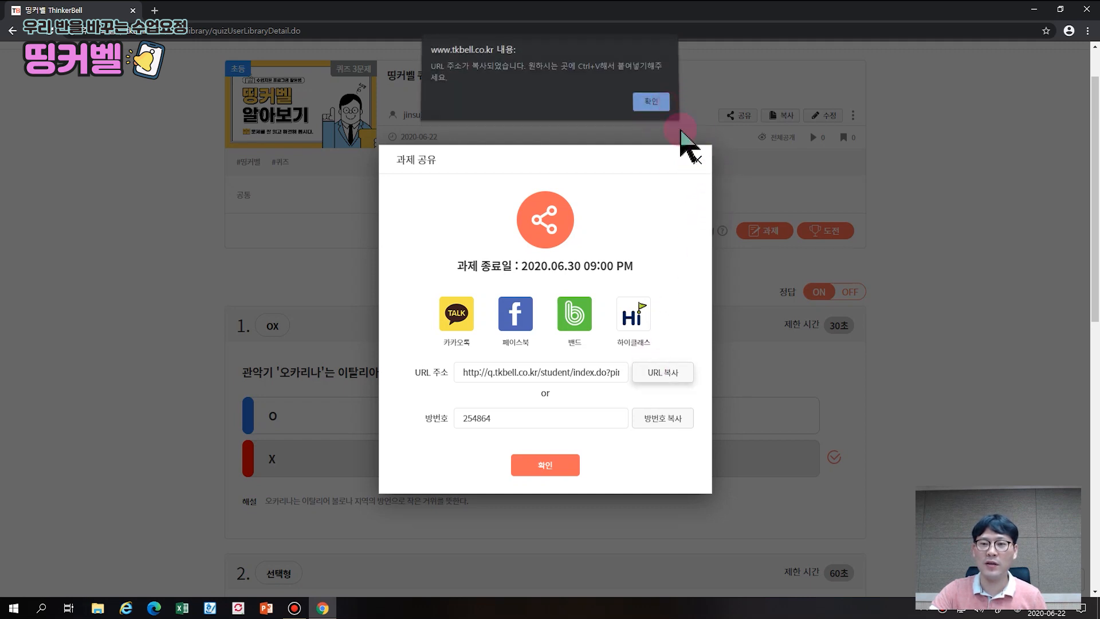
left_click(696, 160)
left_click(155, 11)
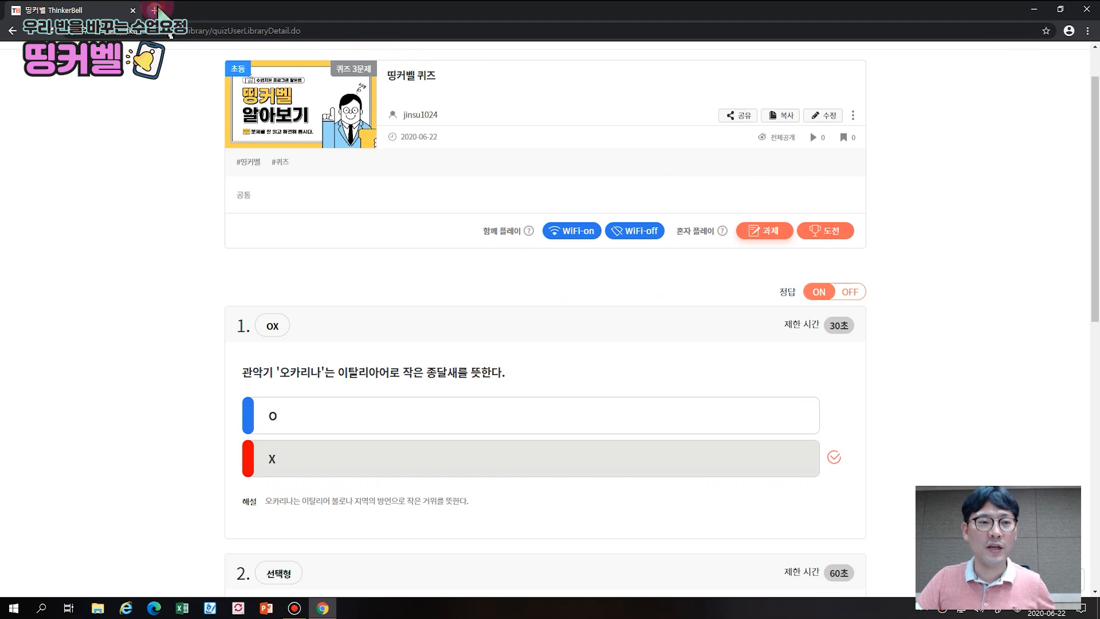
Load the pasted homework link and join as a student with a nickname
type("https://q.tkbell.co.kr/student/index.do?pinNumber=254864")
key("Return")
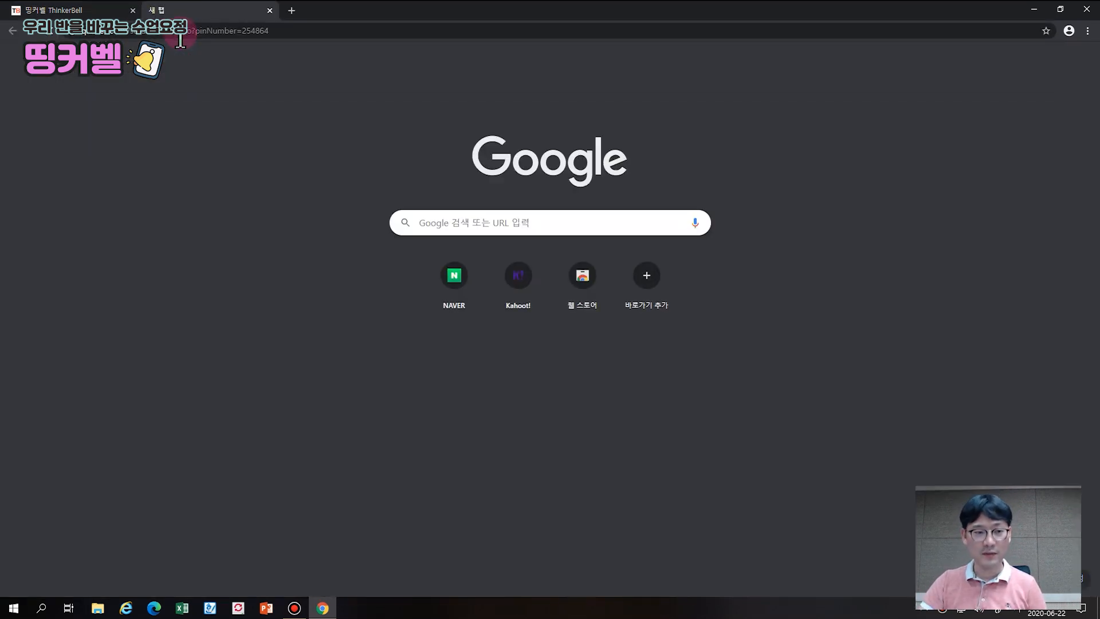
left_click(539, 294)
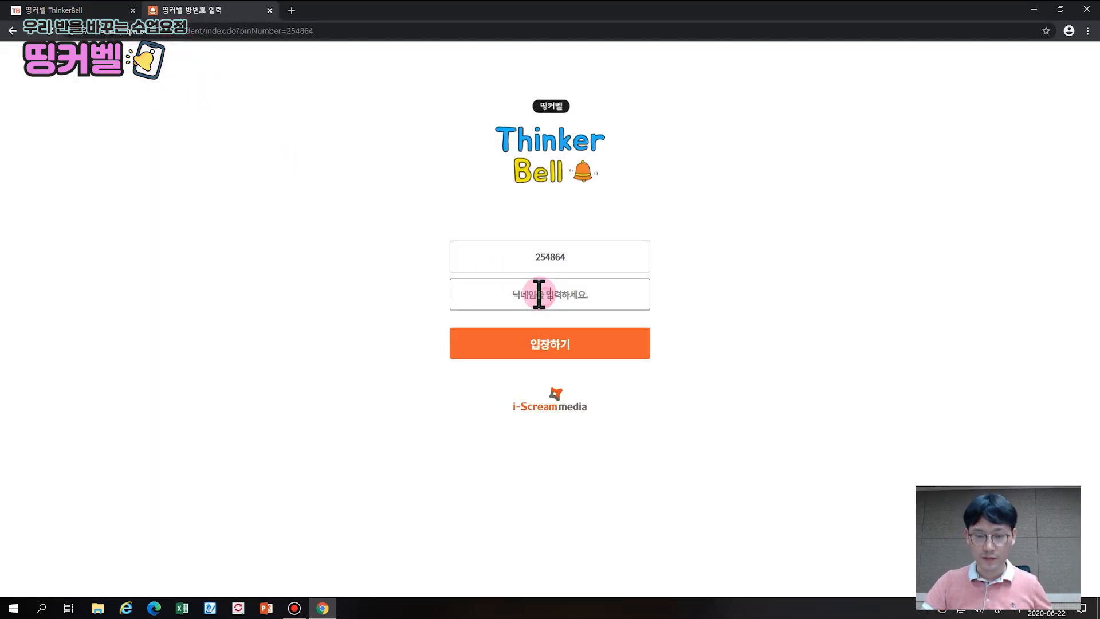
type("홍길동")
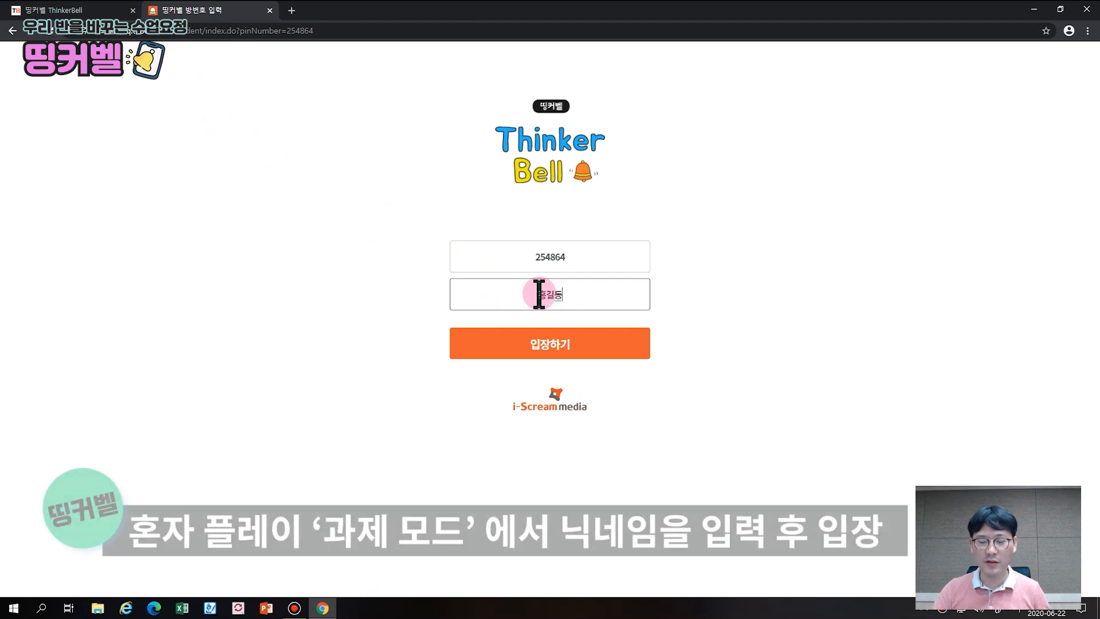
left_click(614, 352)
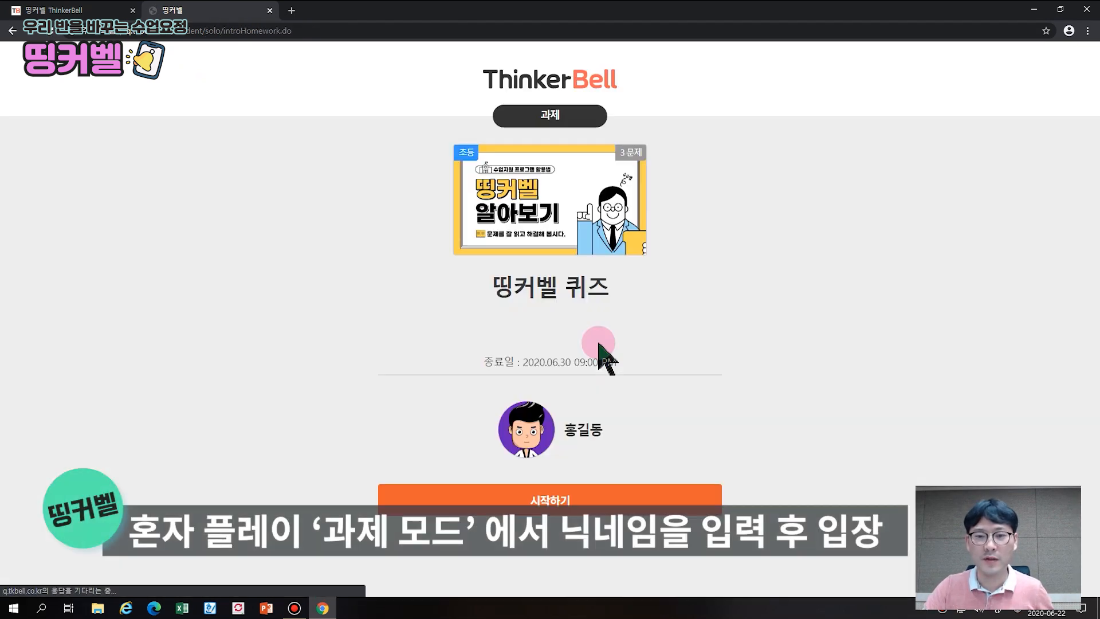
Start the quiz, answer X to the first OX question, and advance to question 2
left_click(579, 497)
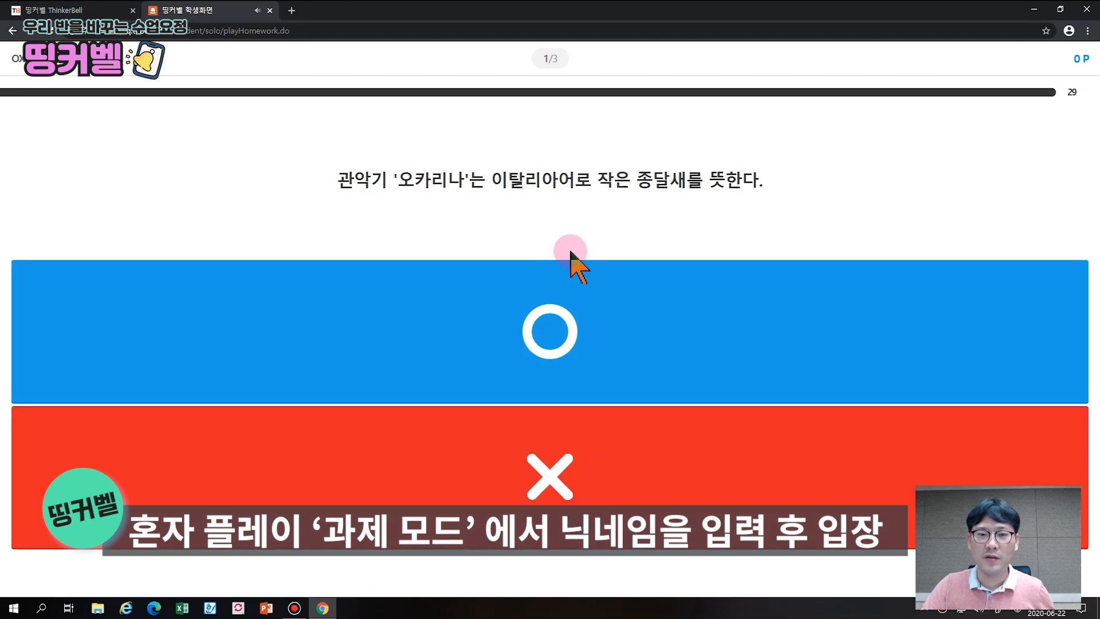
left_click(547, 446)
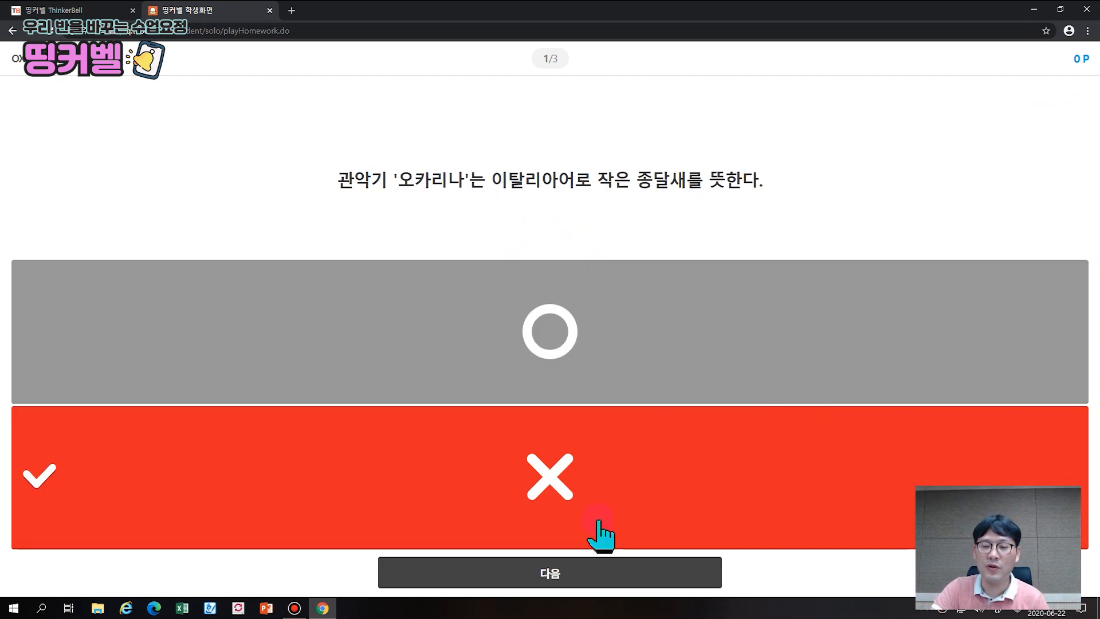
left_click(568, 576)
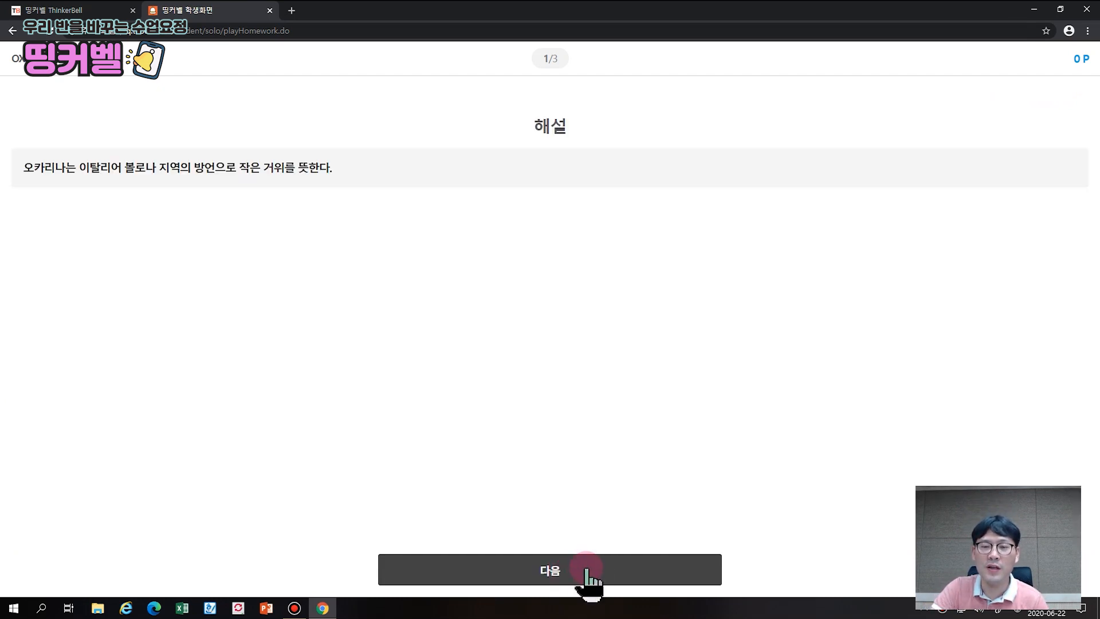
left_click(586, 569)
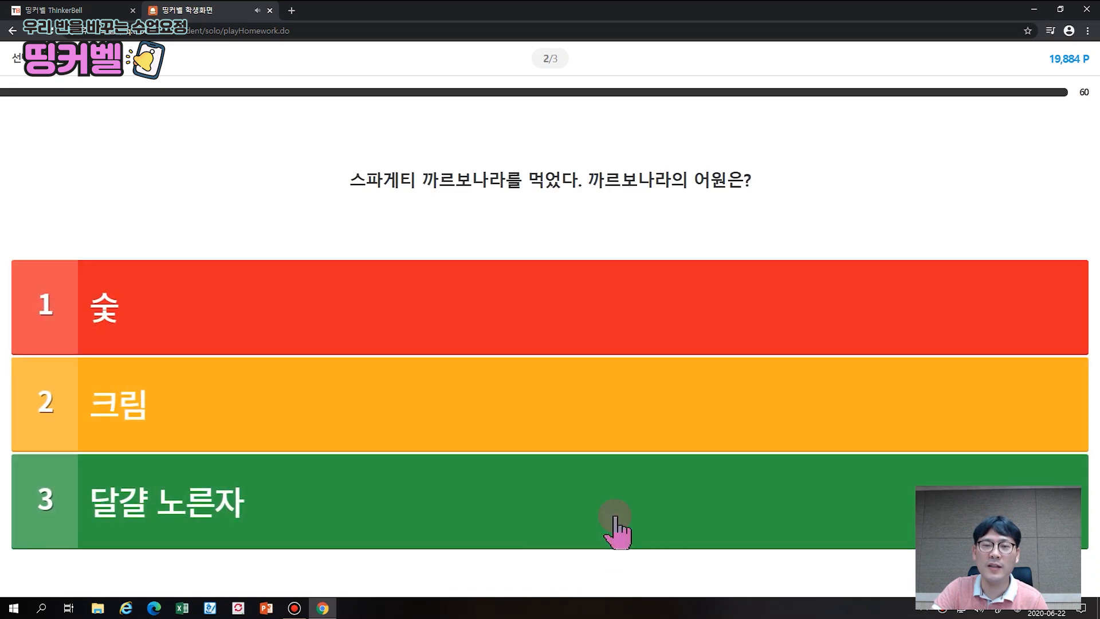